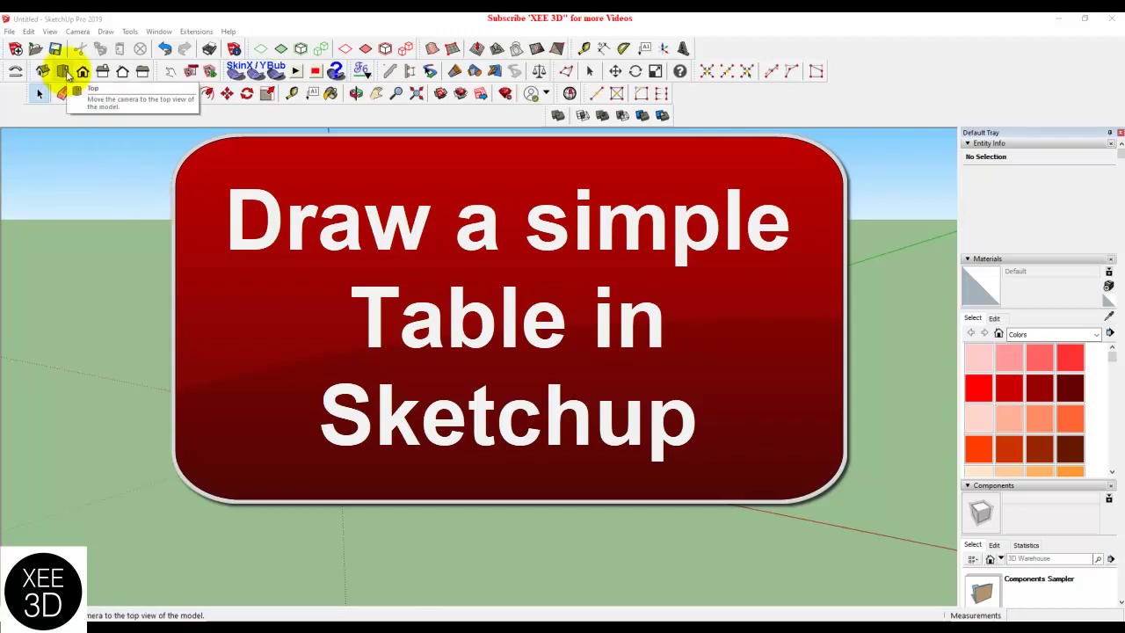
Step: Switch the empty model to Top view and open the Window menu
click(66, 75)
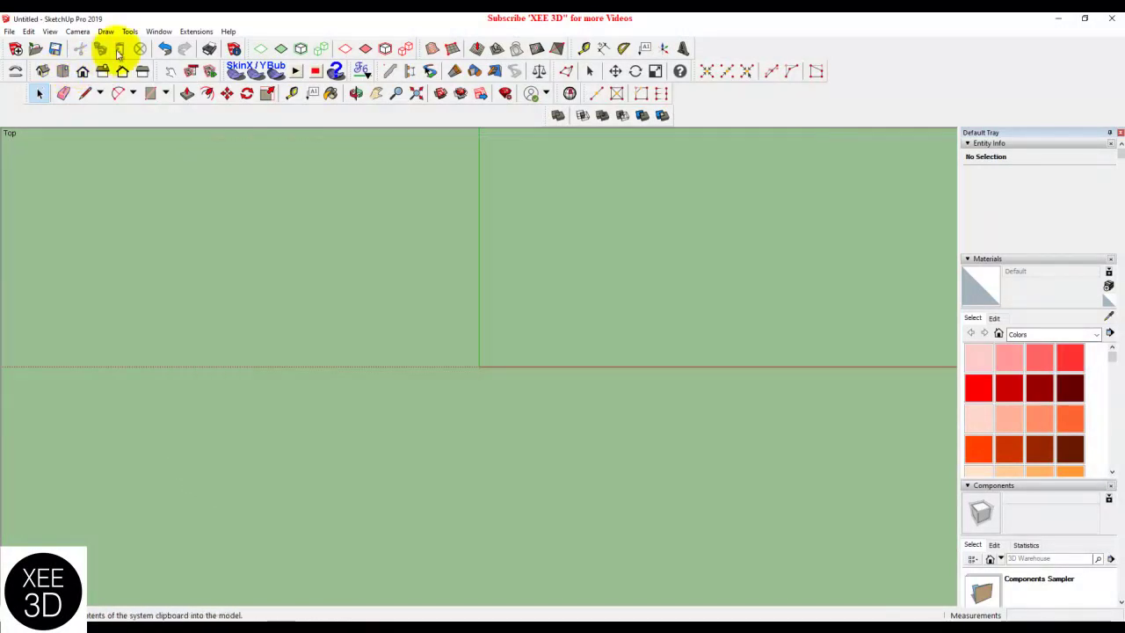
click(160, 32)
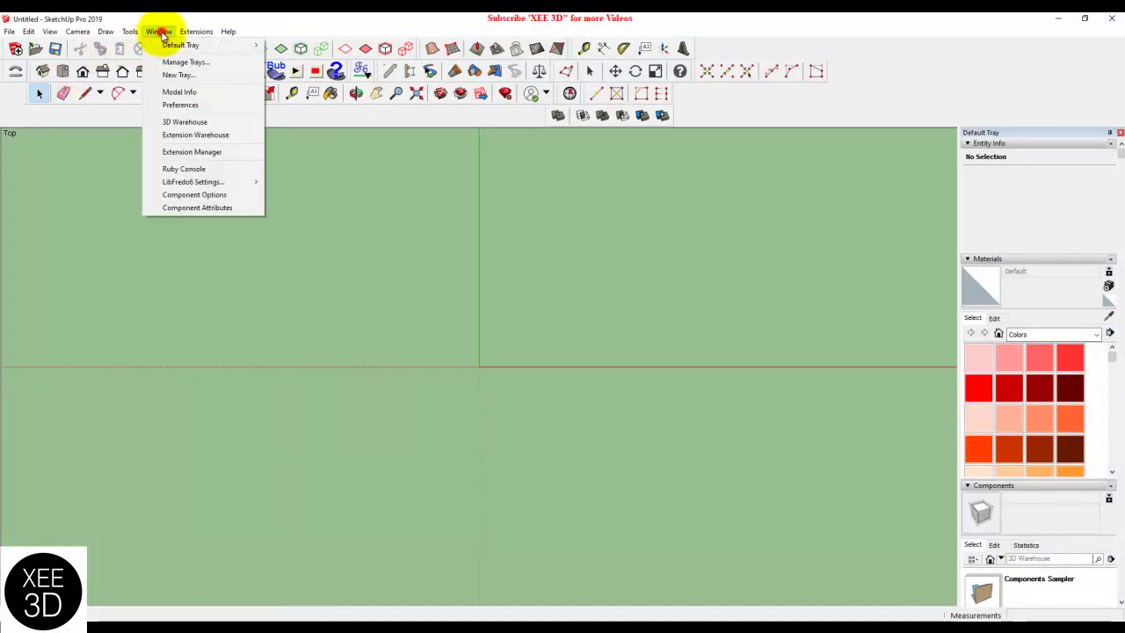
Step: In Model Info > Units, set lengths to Decimal centimetres at 0.0000 cm precision
click(208, 93)
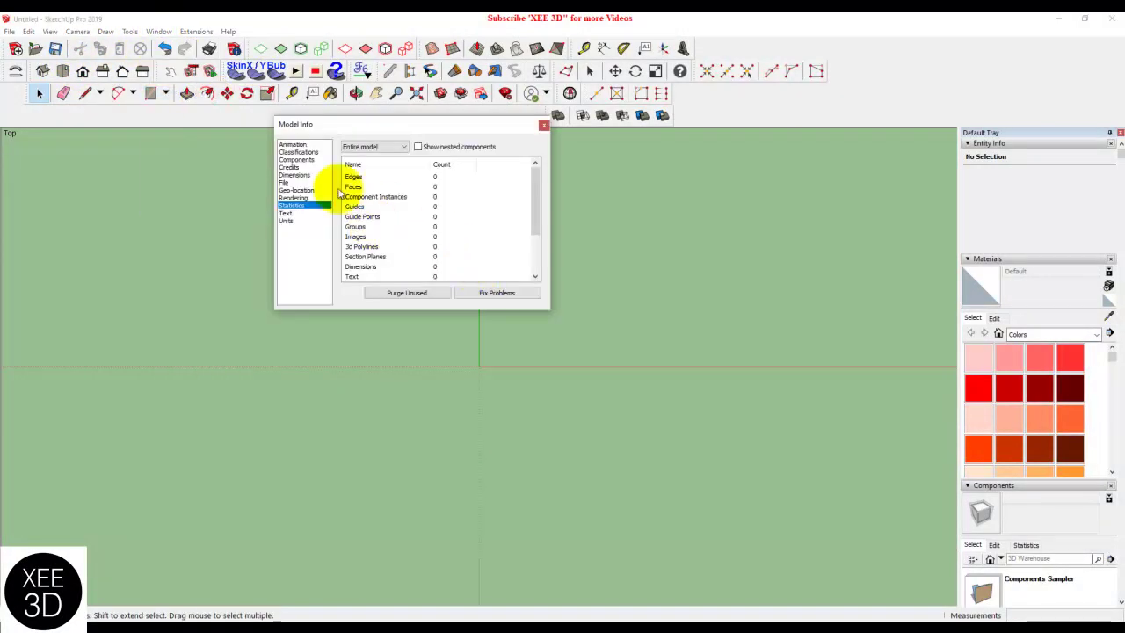
click(293, 221)
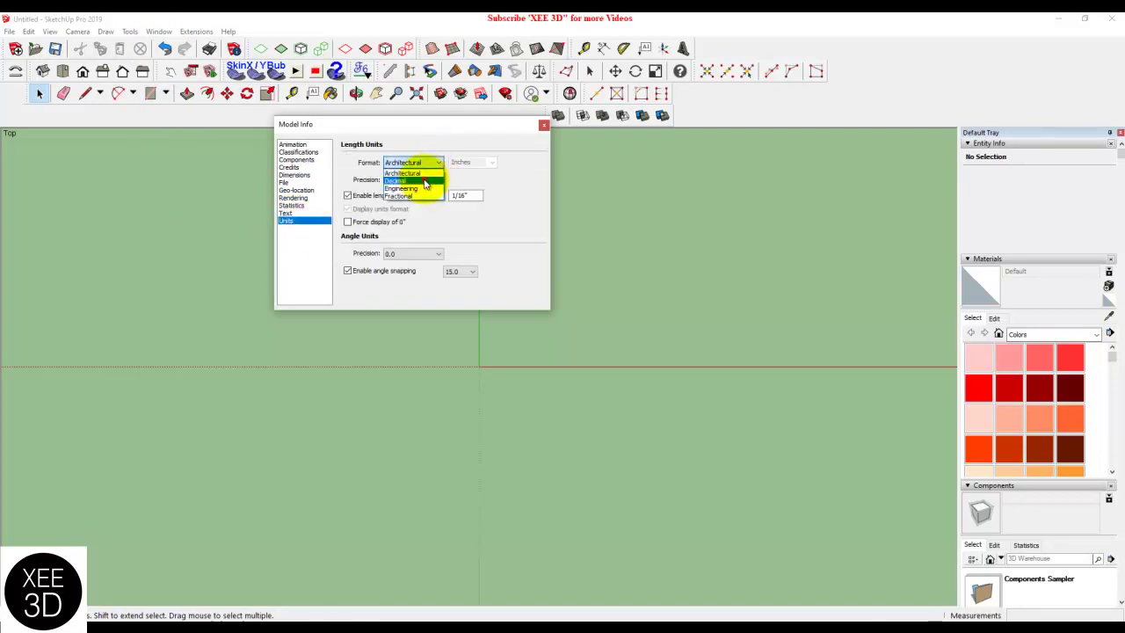
click(494, 163)
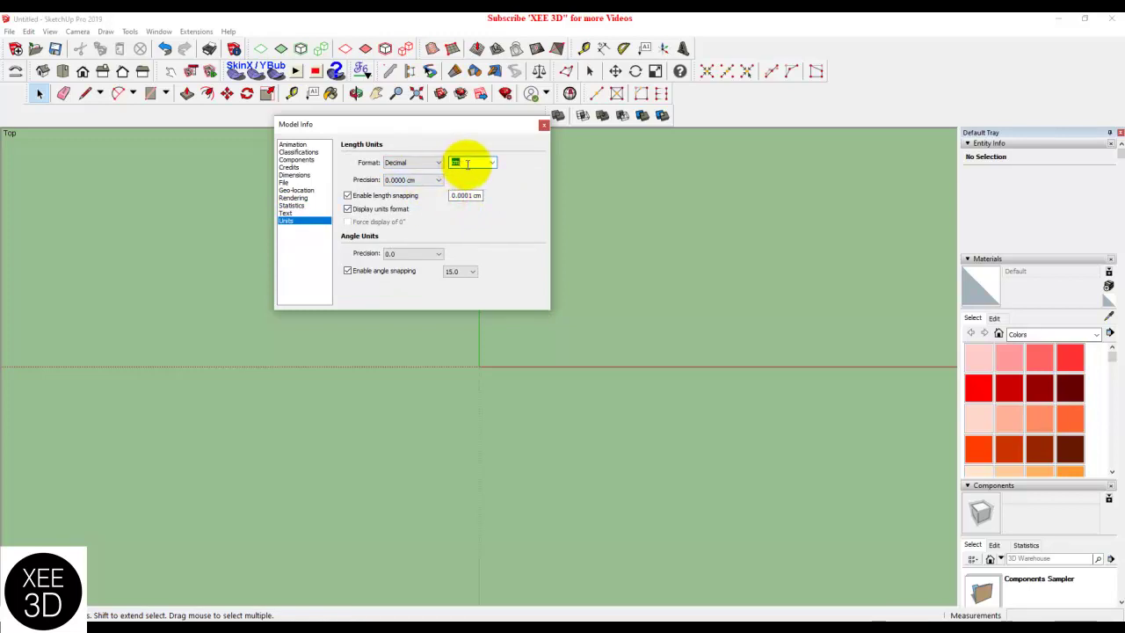
click(544, 127)
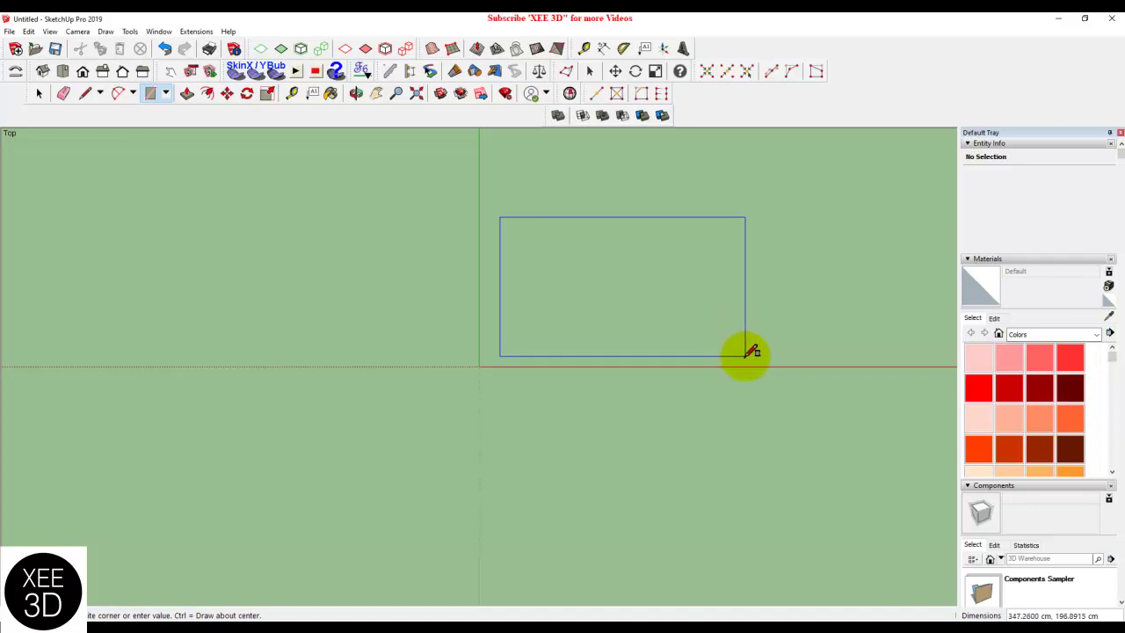
Step: Complete a roughly 347 × 199 cm ground rectangle and orbit to a perspective view
click(746, 355)
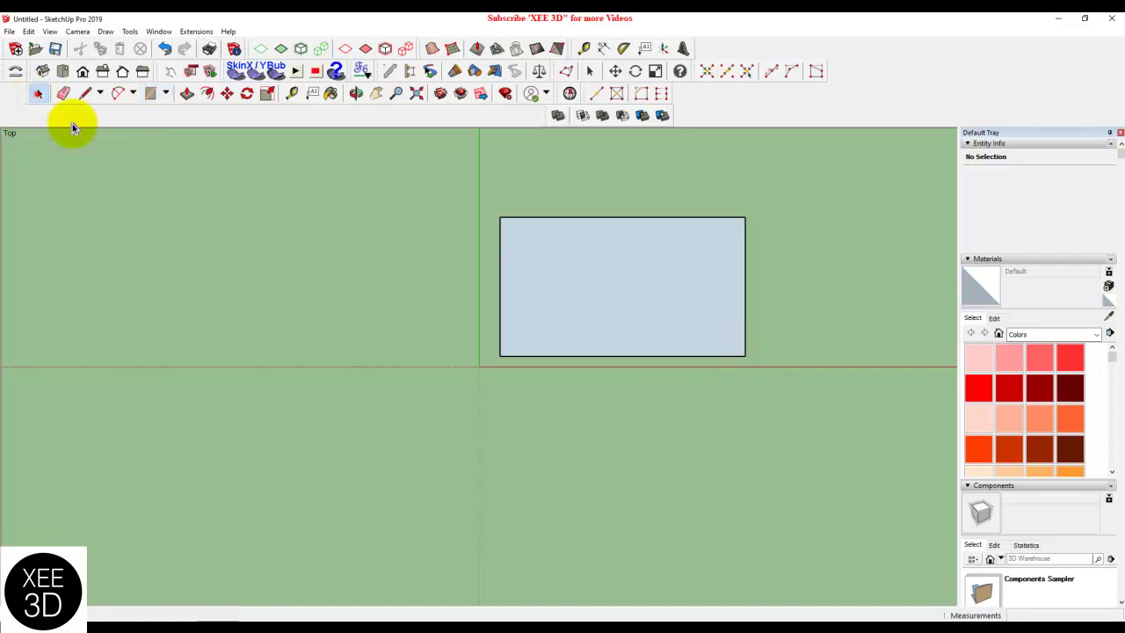
click(38, 97)
scroll(483, 394, down, 2)
middle_drag(482, 395, 618, 341)
scroll(441, 372, up, 4)
scroll(508, 435, up, 1)
mouse_move(508, 434)
middle_down()
mouse_move(547, 307)
mouse_move(633, 114)
mouse_move(653, 121)
mouse_move(654, 138)
middle_up()
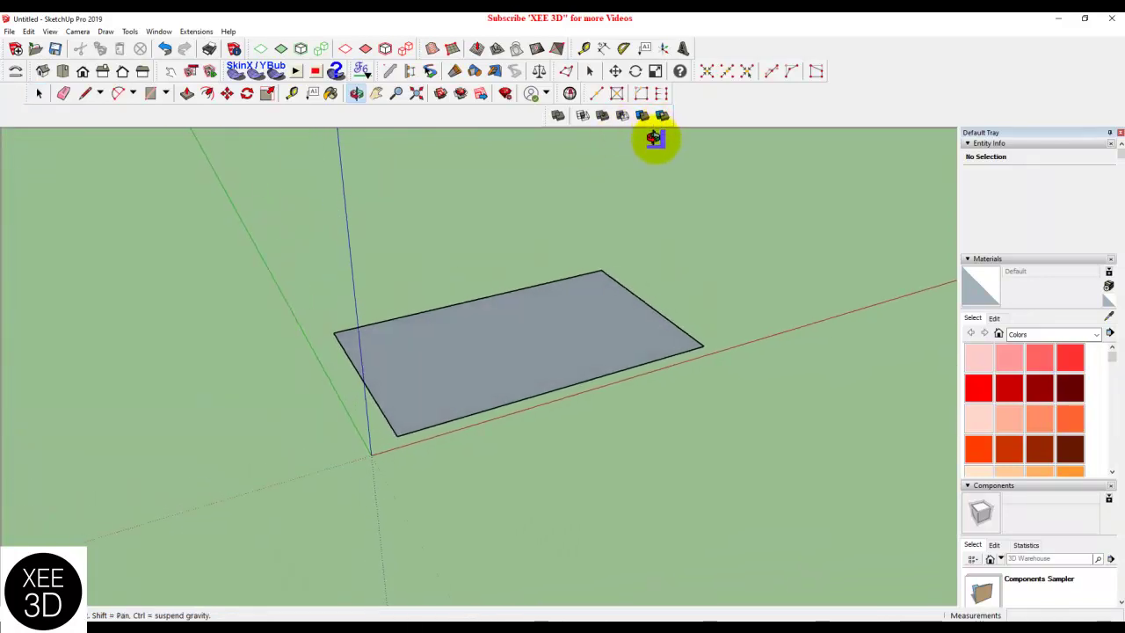
scroll(505, 341, up, 2)
scroll(493, 288, down, 1)
middle_drag(512, 313, 506, 331)
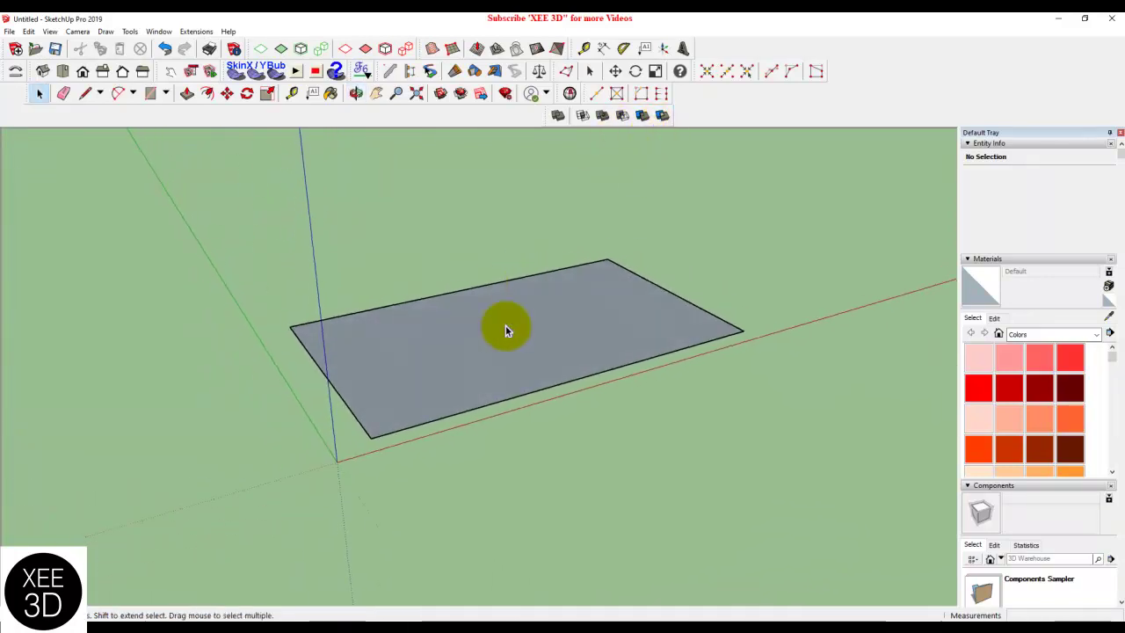
scroll(492, 343, up, 1)
Step: Push/Pull the rectangle face up into a slab about 7.74 cm thick
click(472, 379)
click(191, 96)
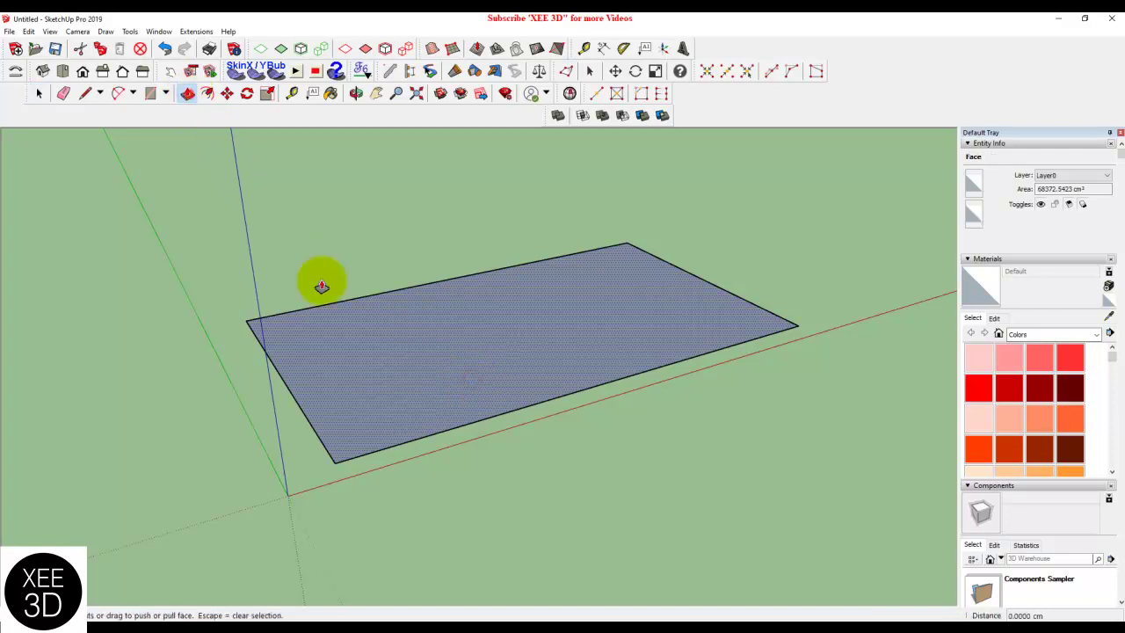
drag(414, 402, 415, 390)
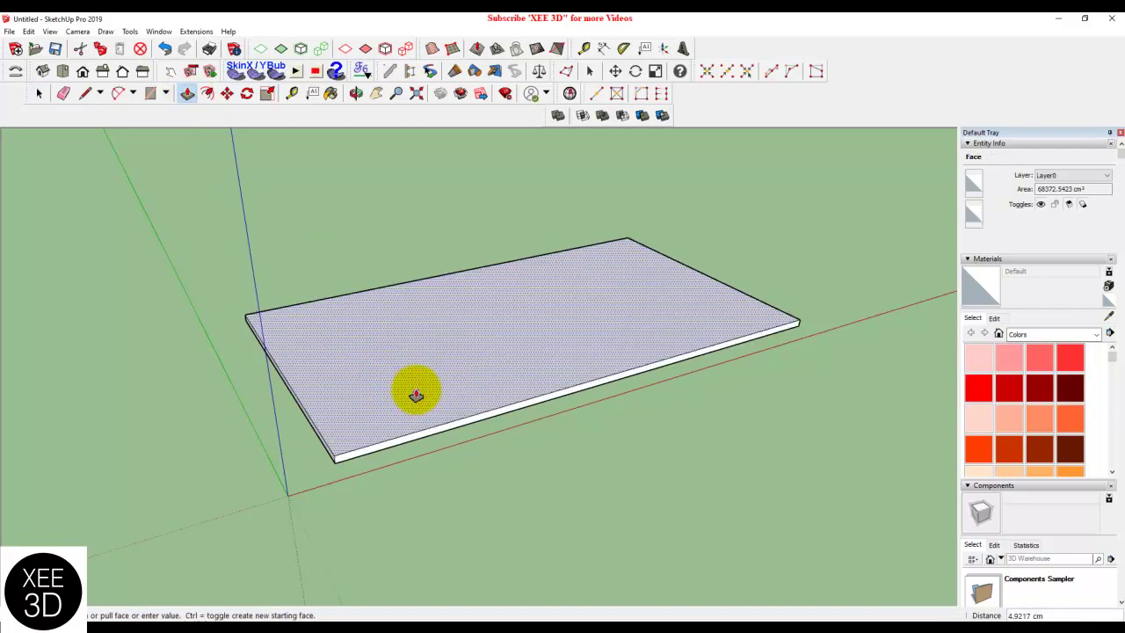
drag(415, 390, 418, 392)
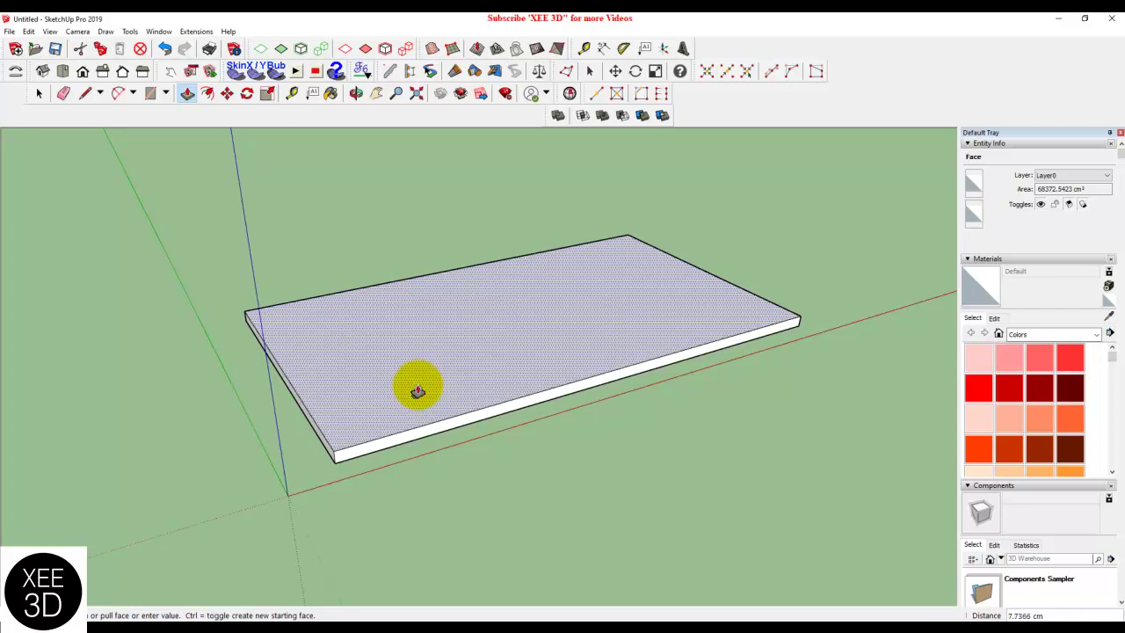
click(418, 389)
click(39, 97)
click(135, 241)
mouse_move(389, 346)
middle_down()
mouse_move(565, 397)
mouse_move(278, 366)
mouse_move(484, 407)
mouse_move(590, 397)
mouse_move(519, 366)
middle_up()
scroll(519, 367, up, 2)
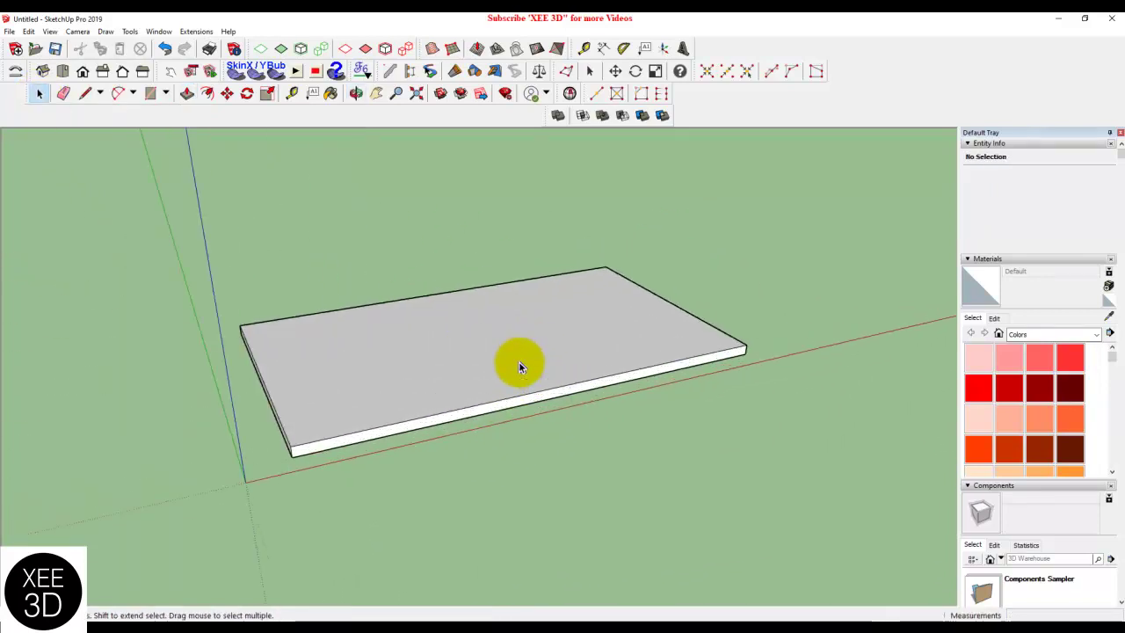
scroll(519, 361, down, 1)
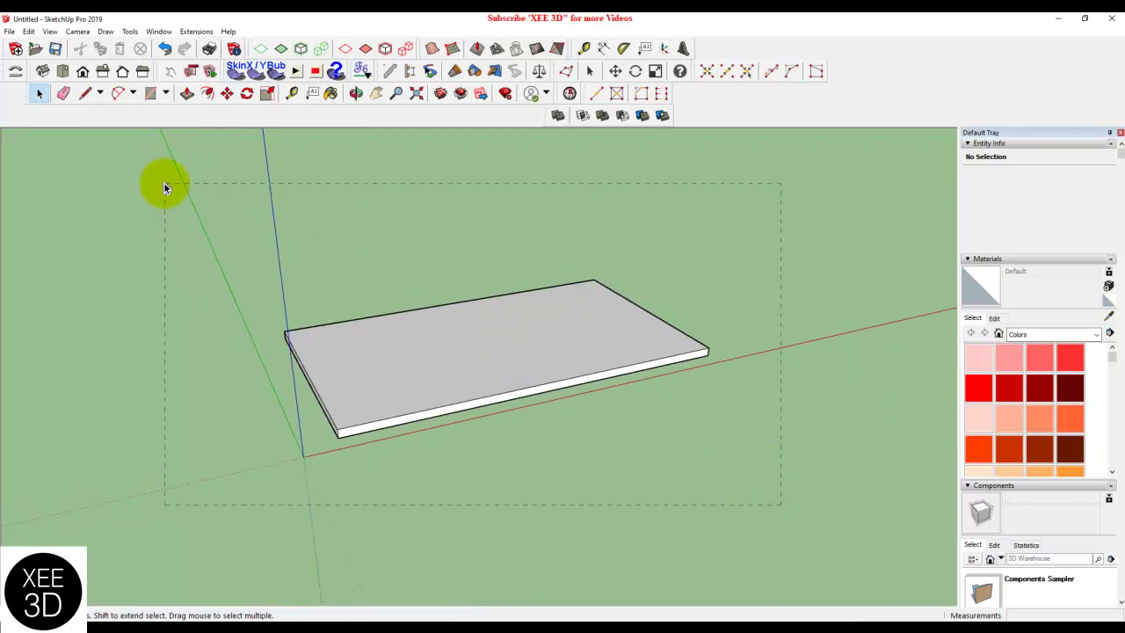
Step: Select the whole tabletop slab and make it a group
drag(160, 180, 160, 180)
right_click(457, 344)
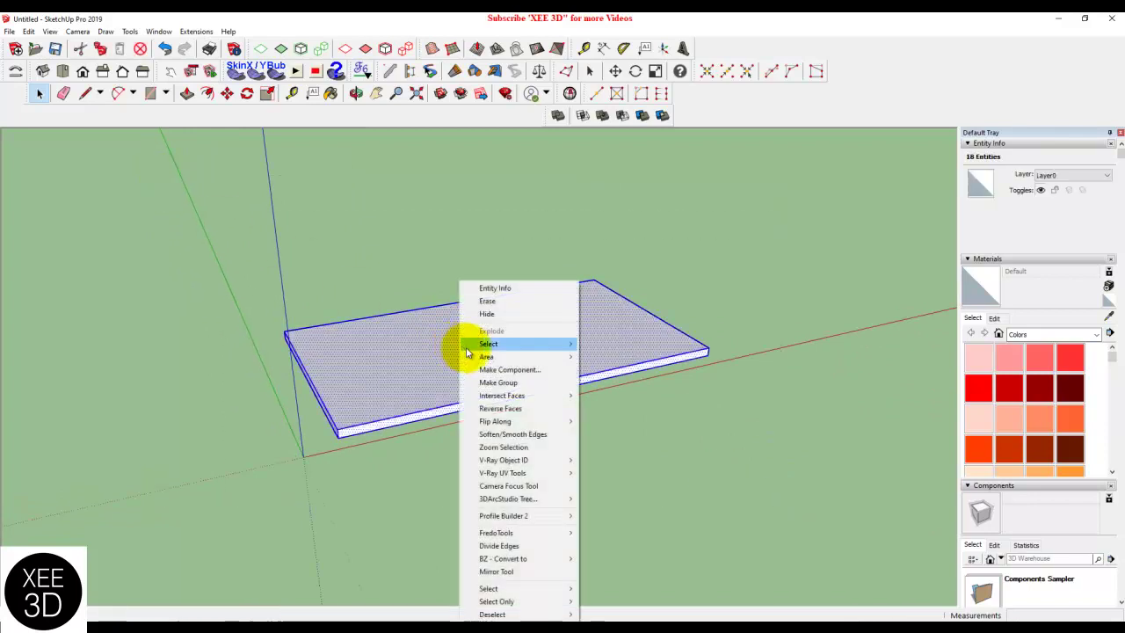
click(510, 383)
click(603, 415)
Step: Move the tabletop group up the blue axis about 108 cm
mouse_move(604, 415)
middle_down()
mouse_move(536, 367)
mouse_move(518, 371)
mouse_move(316, 183)
mouse_move(397, 266)
mouse_move(674, 322)
mouse_move(553, 384)
mouse_move(394, 386)
mouse_move(648, 376)
mouse_move(456, 416)
mouse_move(409, 359)
mouse_move(415, 336)
mouse_move(406, 384)
middle_up()
click(414, 373)
scroll(413, 373, down, 3)
scroll(455, 416, up, 2)
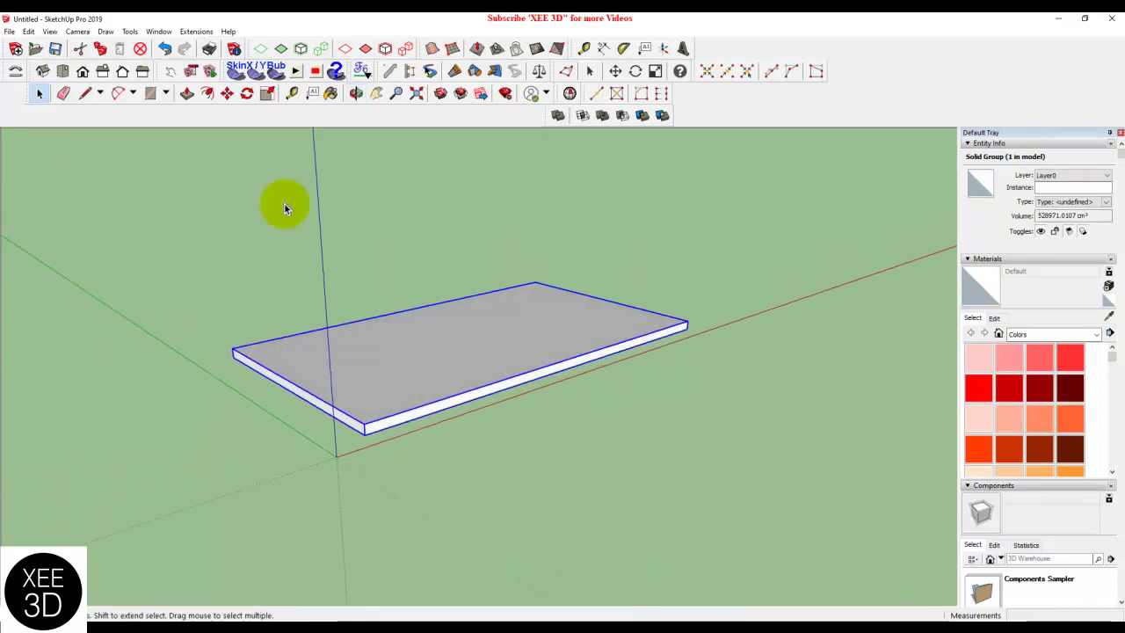
click(226, 93)
click(553, 359)
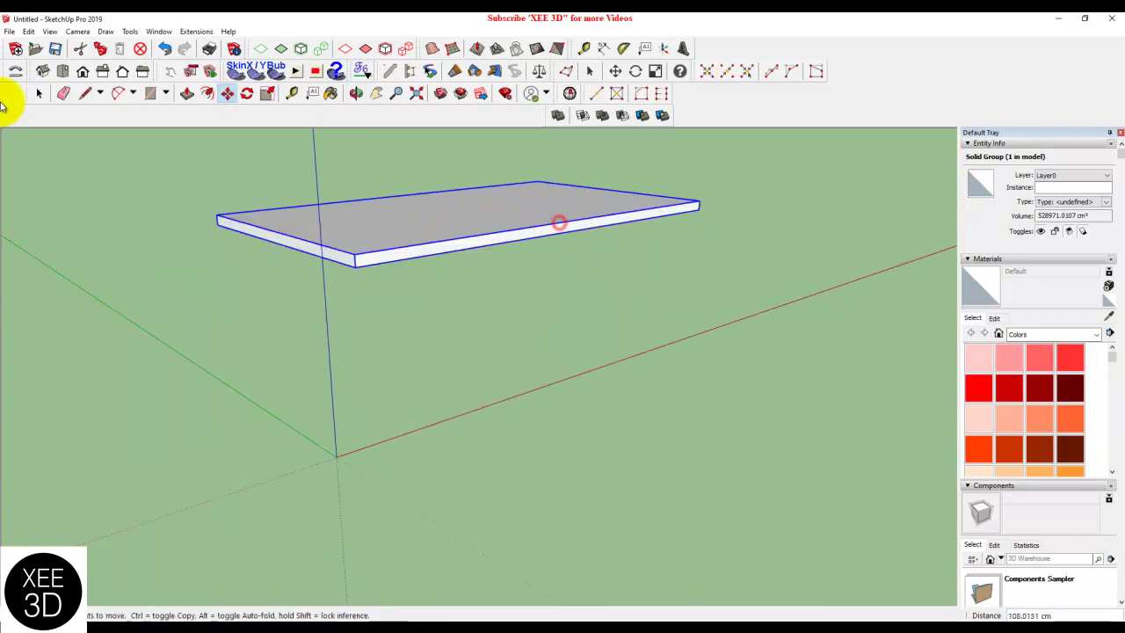
click(36, 94)
click(93, 185)
Step: Draw a small square at one corner of the tabletop's underside
mouse_move(206, 258)
middle_down()
mouse_move(409, 331)
mouse_move(434, 372)
mouse_move(395, 410)
mouse_move(310, 128)
middle_up()
scroll(410, 286, up, 2)
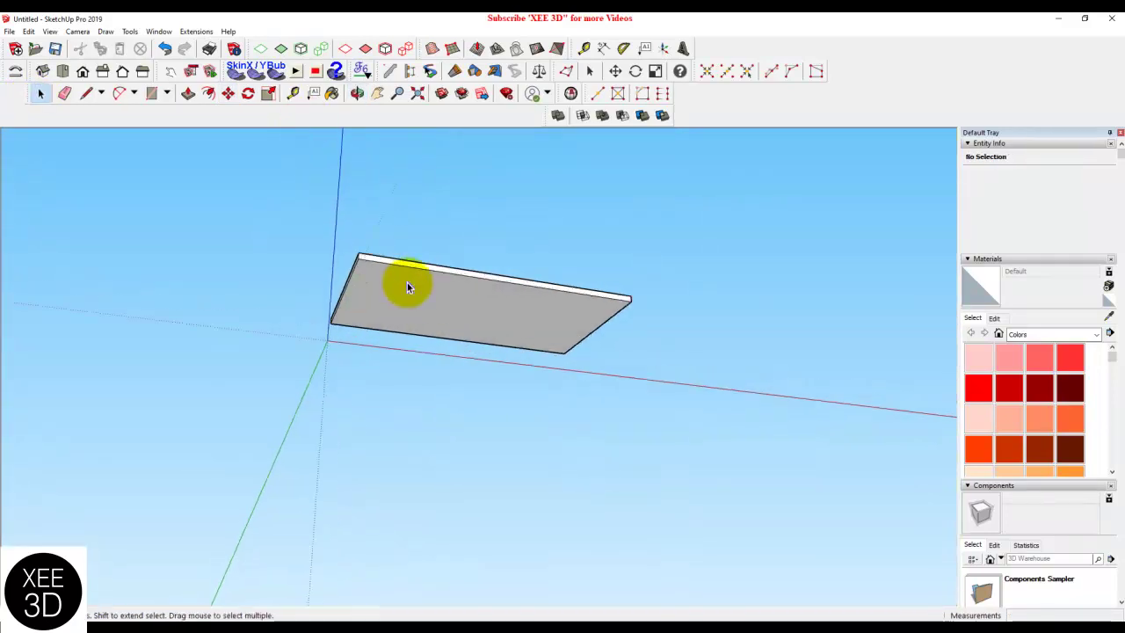
scroll(380, 256, up, 3)
scroll(380, 255, up, 2)
mouse_move(343, 244)
middle_down()
mouse_move(344, 150)
mouse_move(311, 149)
middle_up()
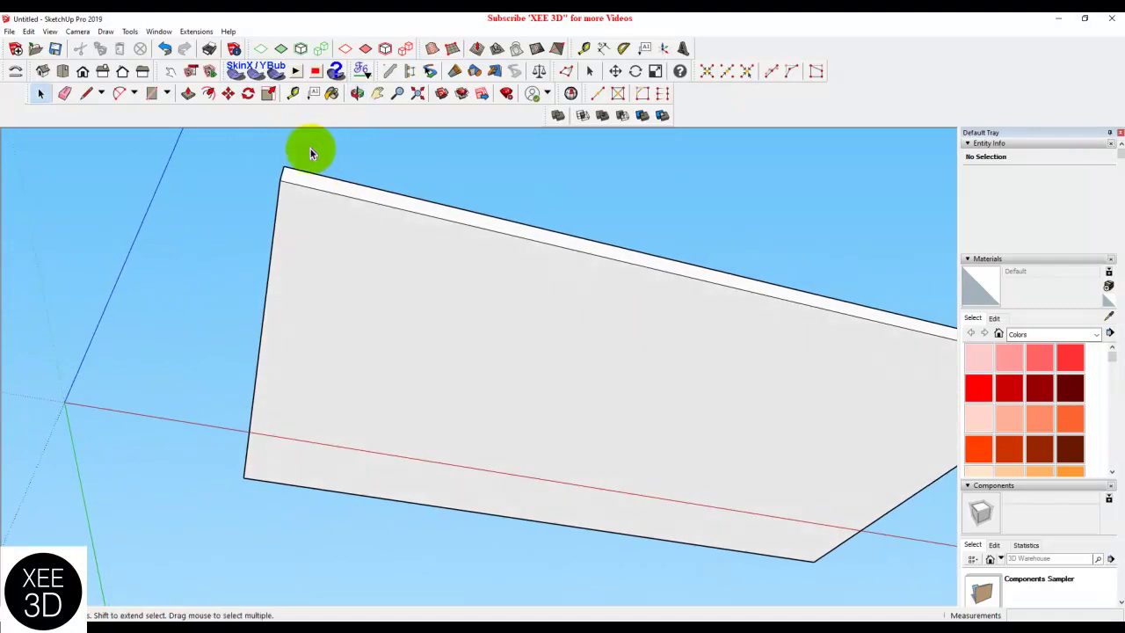
click(150, 94)
click(281, 180)
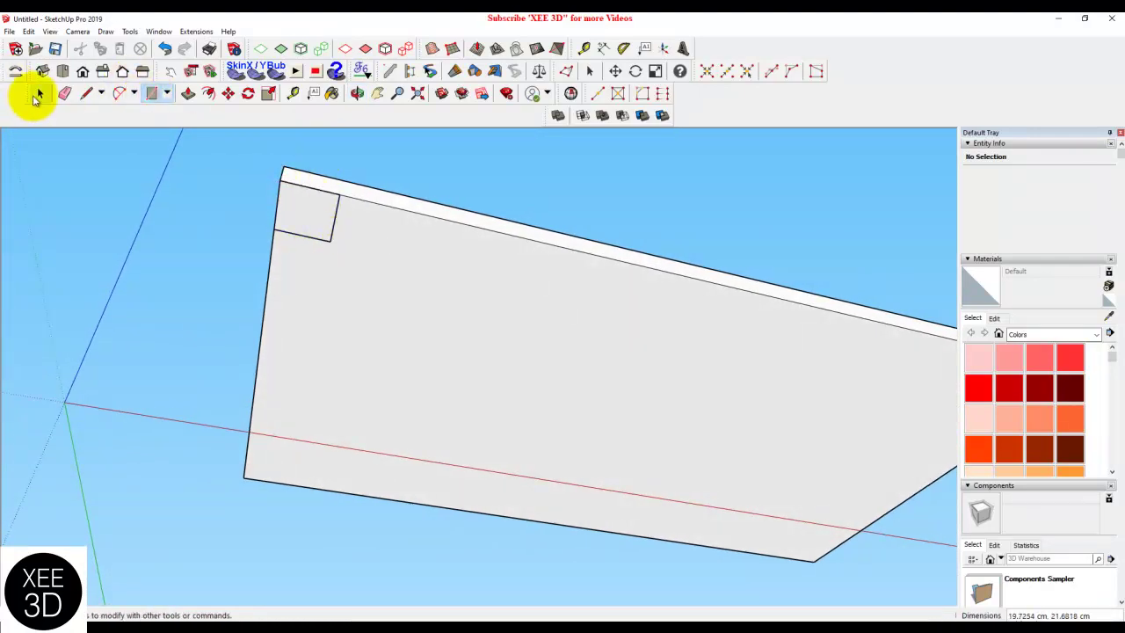
click(36, 95)
Step: Make the corner square its own group and open it for editing
click(335, 219)
right_click(335, 219)
click(389, 318)
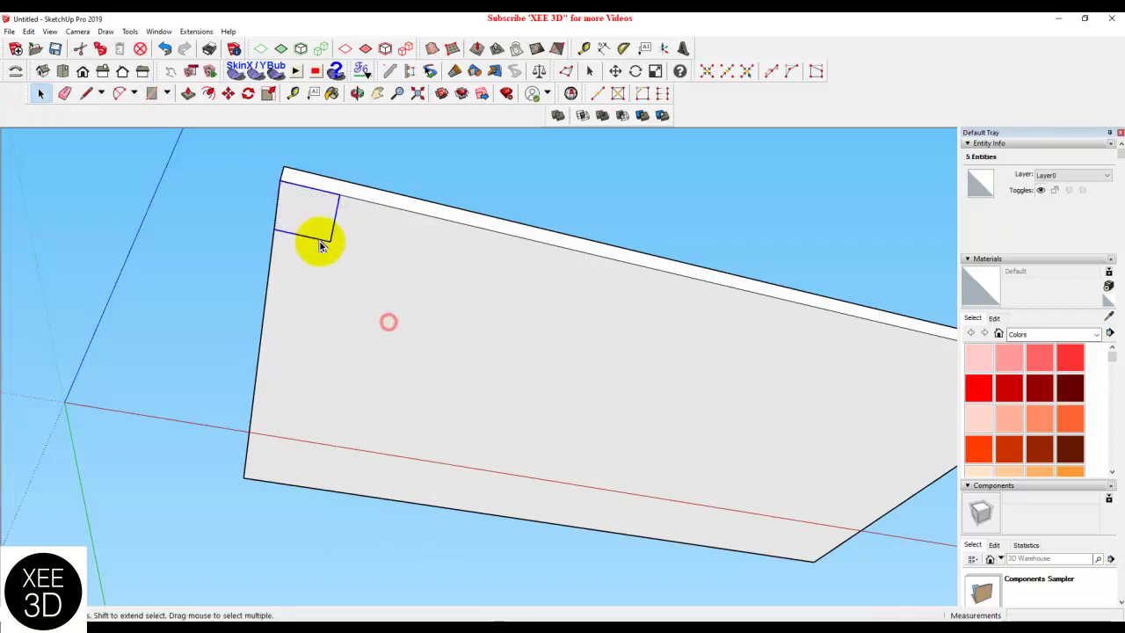
double_click(310, 218)
mouse_move(310, 218)
middle_down()
mouse_move(334, 219)
mouse_move(251, 186)
middle_up()
Step: Push/Pull the corner square down into a leg reaching the ground
click(188, 95)
drag(322, 252, 334, 272)
mouse_move(334, 272)
middle_down()
mouse_move(363, 534)
mouse_move(367, 494)
mouse_move(402, 439)
middle_up()
scroll(372, 369, down, 3)
scroll(372, 369, down, 2)
scroll(378, 387, down, 1)
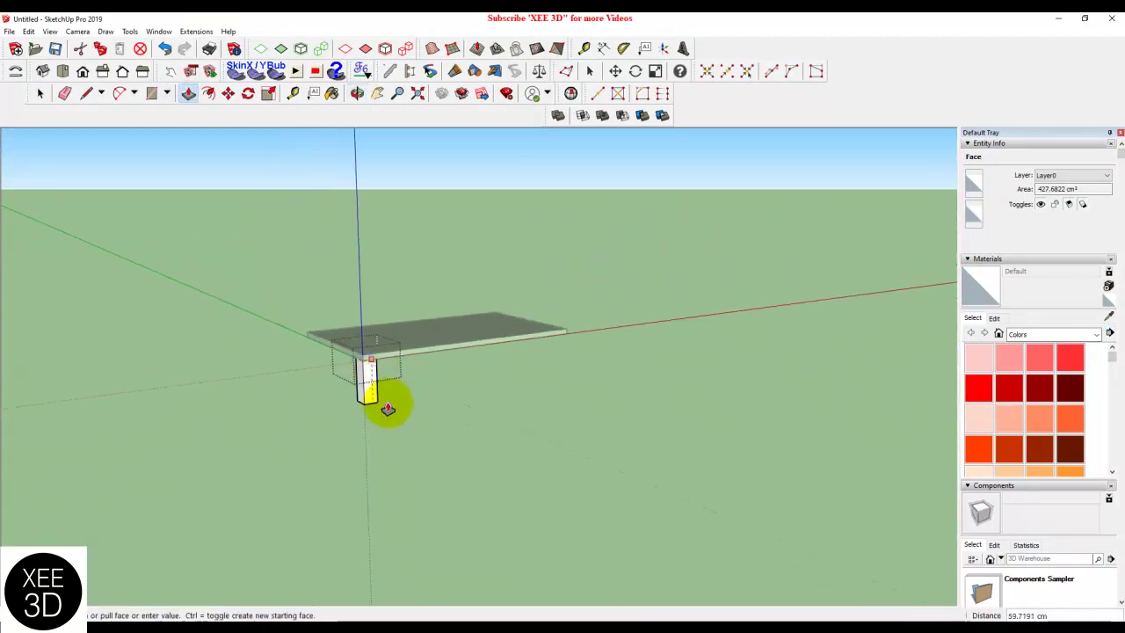
scroll(387, 408, up, 2)
scroll(389, 425, up, 1)
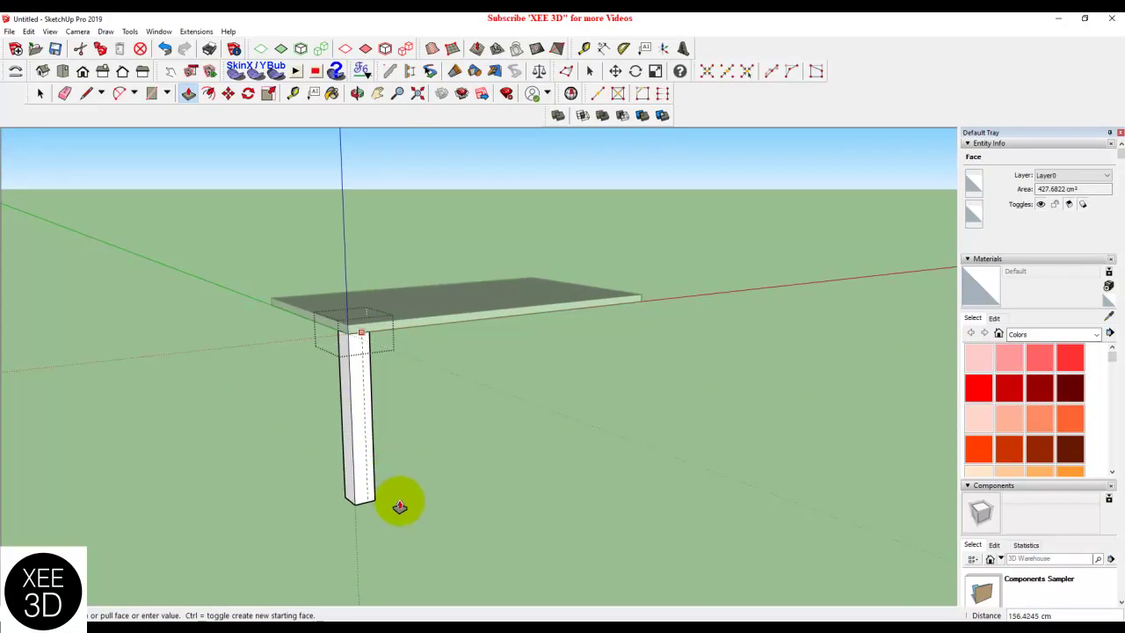
click(39, 95)
Step: Orbit to inspect the table and leg, then open the tabletop group for editing
mouse_move(372, 308)
middle_down()
mouse_move(410, 321)
mouse_move(439, 414)
mouse_move(489, 391)
mouse_move(440, 389)
mouse_move(397, 360)
middle_up()
scroll(406, 351, up, 2)
scroll(400, 343, up, 2)
scroll(387, 333, up, 2)
middle_drag(365, 329, 357, 299)
scroll(357, 299, up, 2)
double_click(357, 299)
Step: Push/Pull the tabletop's top face up to make it thicker
click(344, 279)
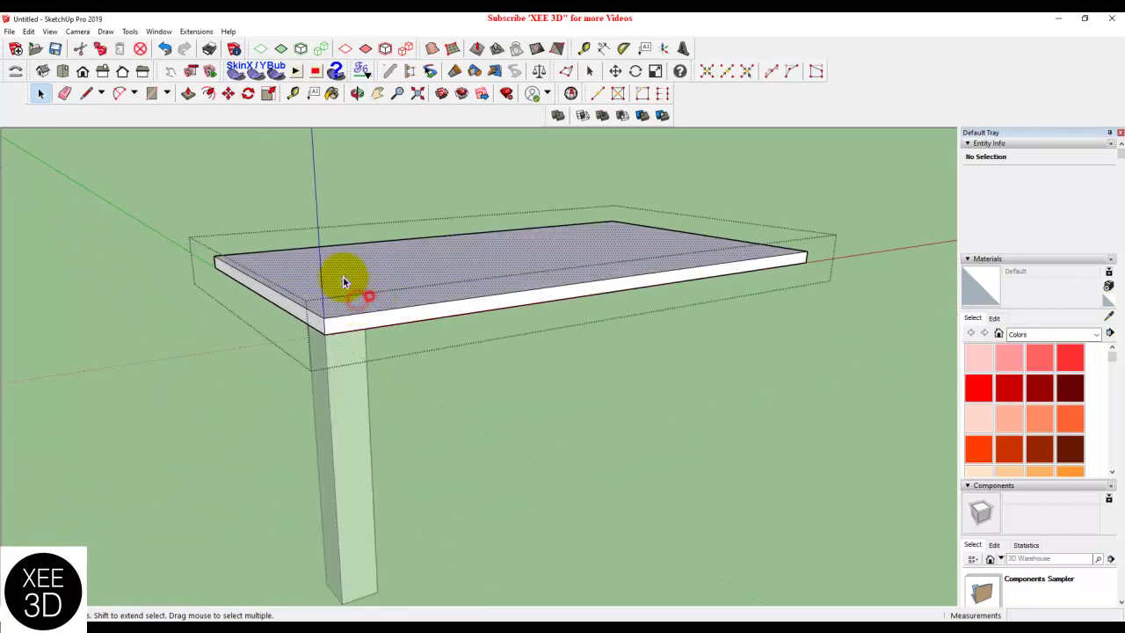
click(188, 93)
click(371, 292)
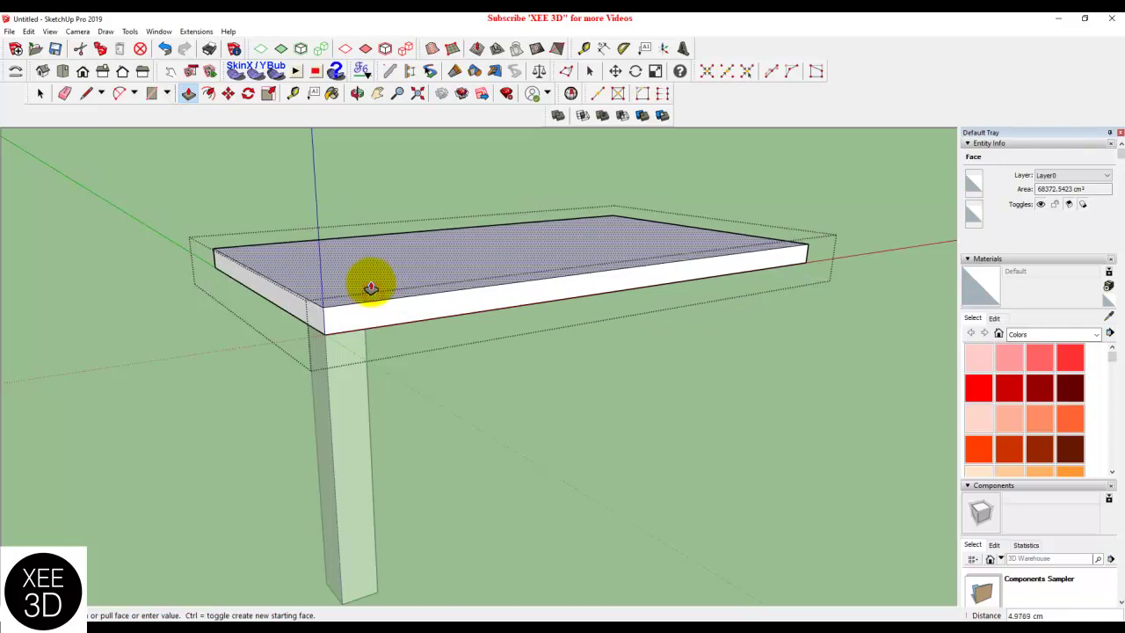
click(371, 277)
click(98, 200)
Step: Offset an inset rectangle about 22.3 cm inside the tabletop's underside edges
mouse_move(98, 200)
middle_down()
mouse_move(344, 311)
mouse_move(402, 377)
mouse_move(416, 218)
mouse_move(431, 395)
mouse_move(410, 306)
mouse_move(410, 147)
mouse_move(394, 319)
mouse_move(368, 349)
middle_up()
key(space)
click(368, 349)
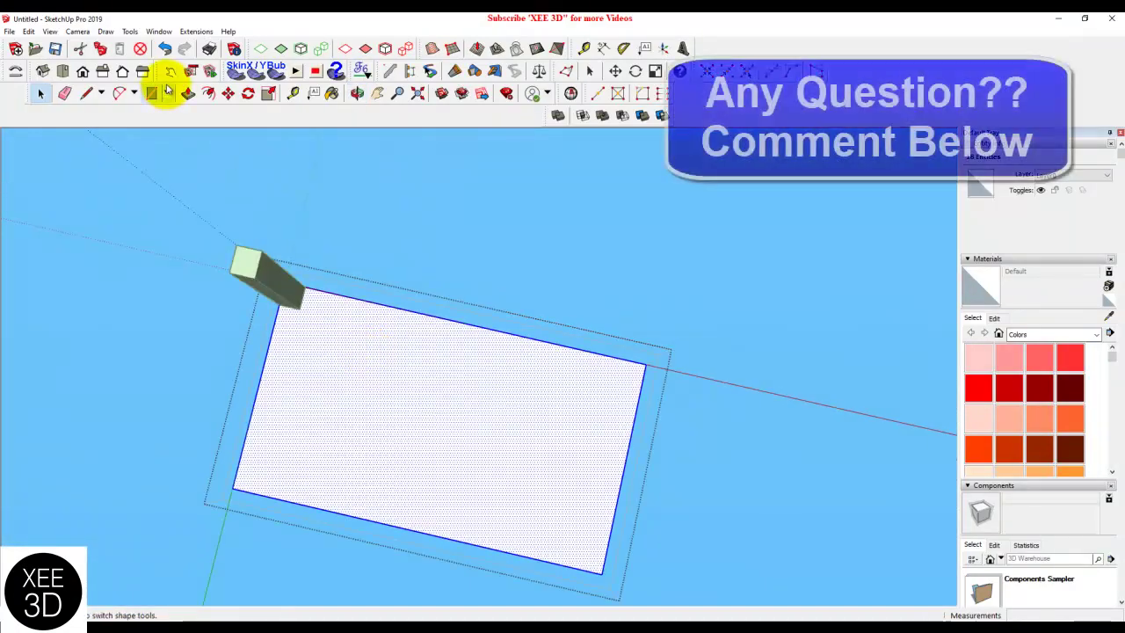
click(209, 95)
click(332, 319)
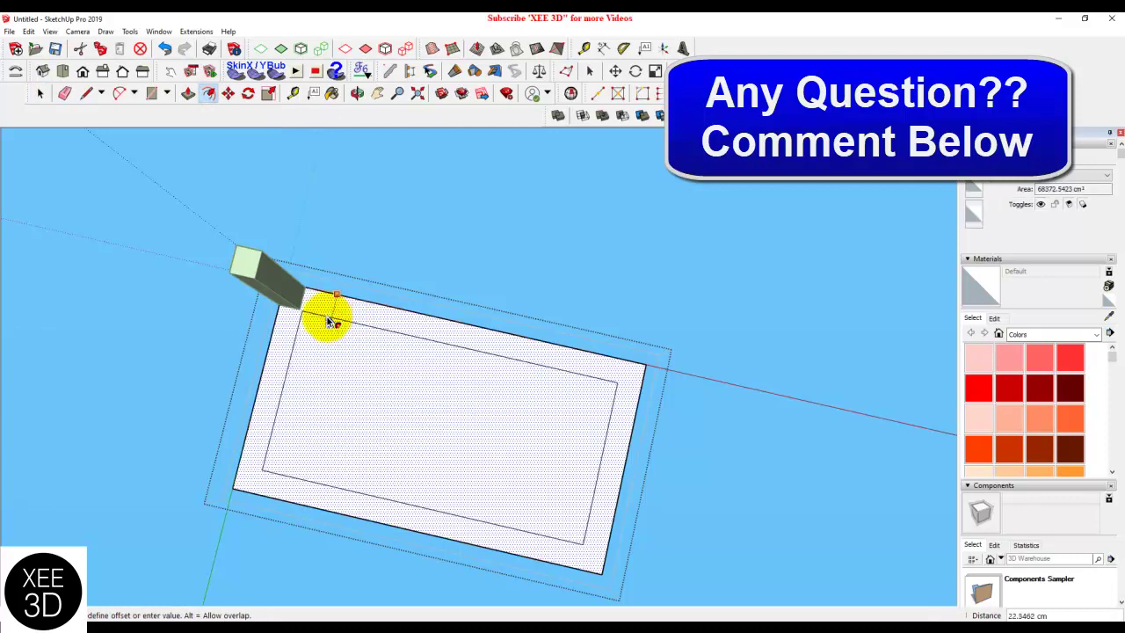
click(326, 319)
click(39, 93)
mouse_move(249, 176)
middle_down()
mouse_move(432, 238)
mouse_move(414, 307)
mouse_move(829, 145)
mouse_move(360, 494)
middle_up()
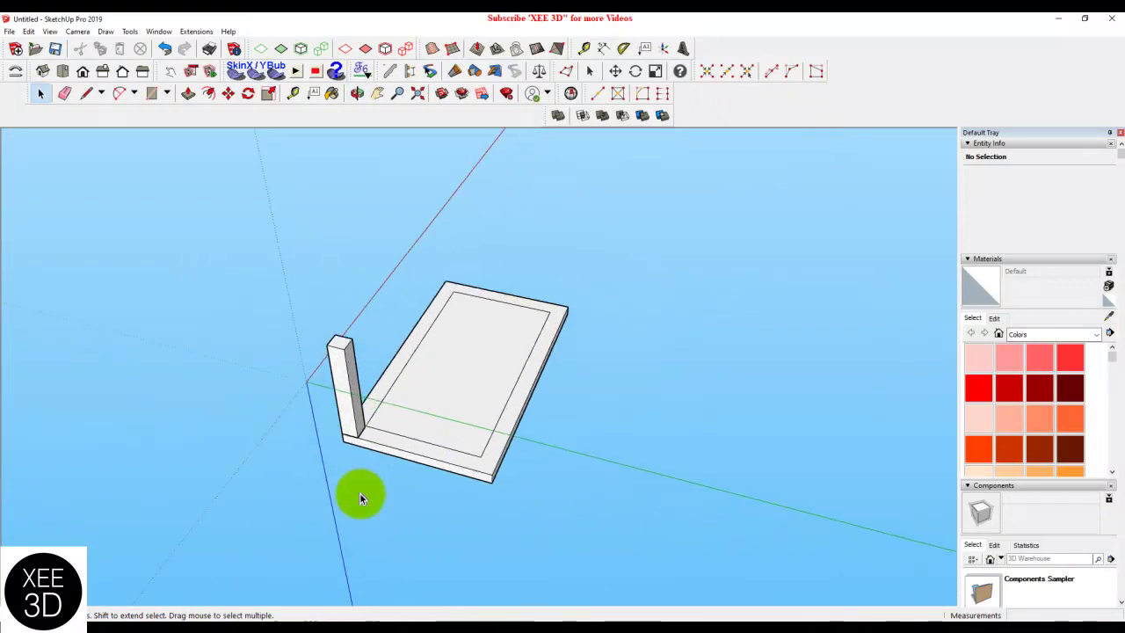
Step: Move the leg so it sits at the tabletop corner
scroll(360, 494, up, 3)
scroll(377, 431, up, 3)
scroll(336, 403, up, 2)
click(337, 405)
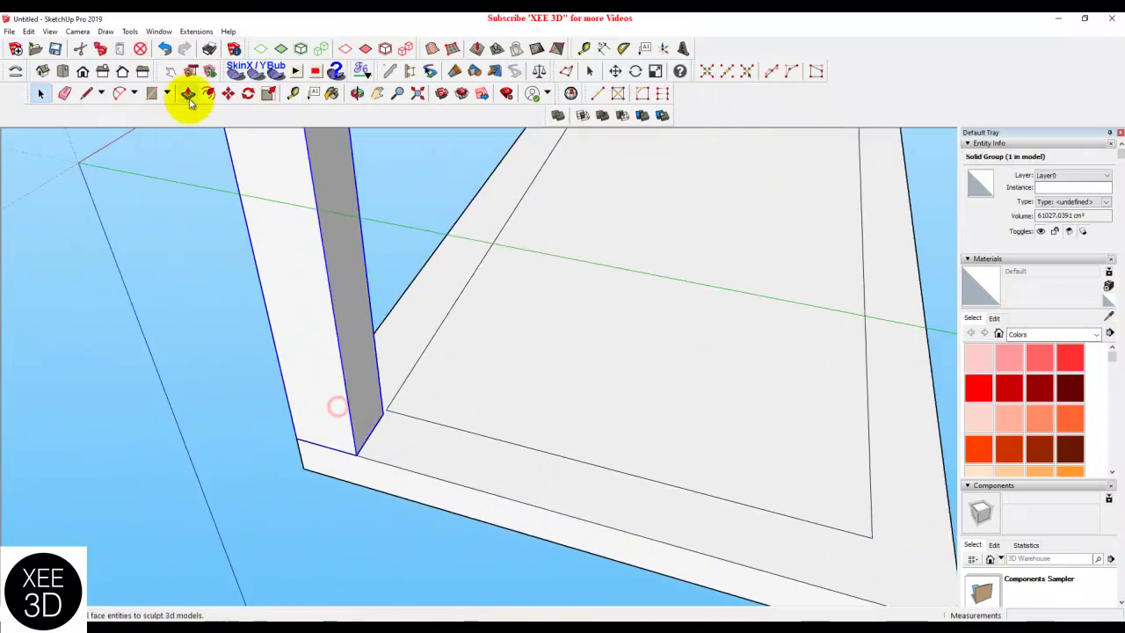
click(228, 93)
click(293, 435)
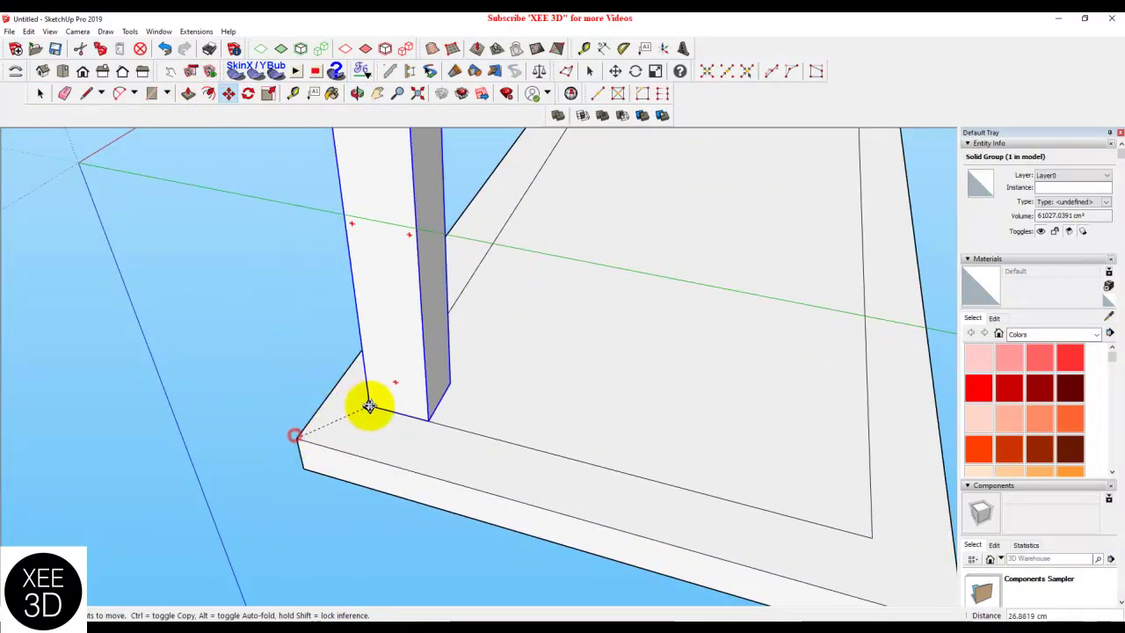
click(384, 413)
scroll(228, 310, down, 5)
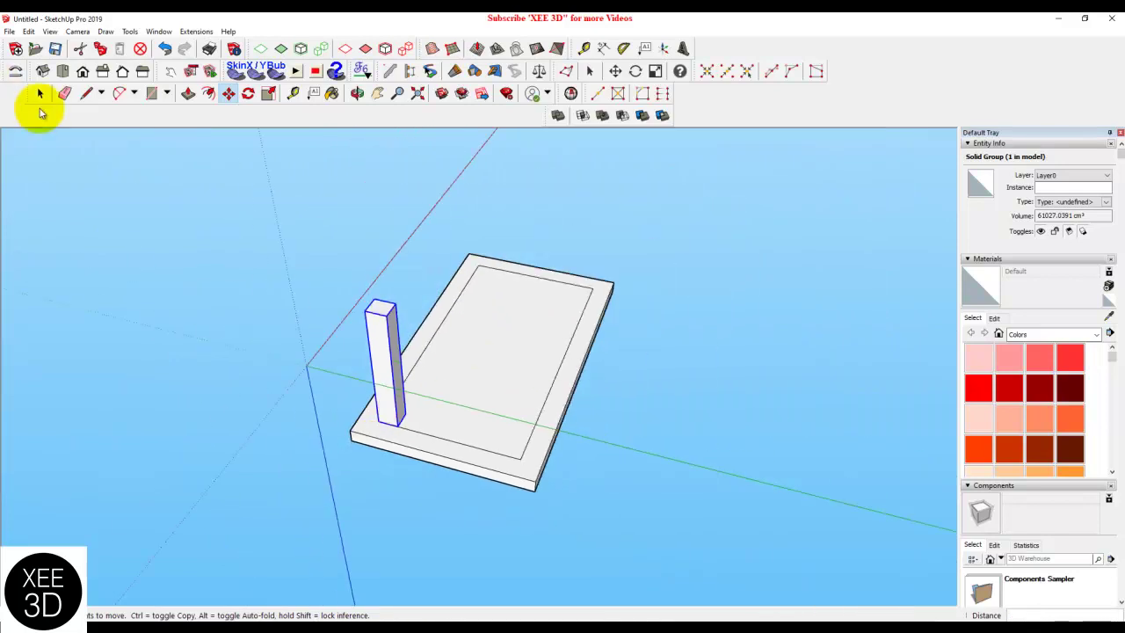
click(99, 179)
Step: Inside the leg group, push one side face inward about 5.2 cm to slim it
mouse_move(603, 390)
middle_down()
mouse_move(269, 445)
mouse_move(395, 272)
mouse_move(401, 377)
mouse_move(334, 472)
mouse_move(374, 319)
middle_up()
scroll(393, 256, up, 3)
double_click(374, 314)
click(369, 290)
click(188, 93)
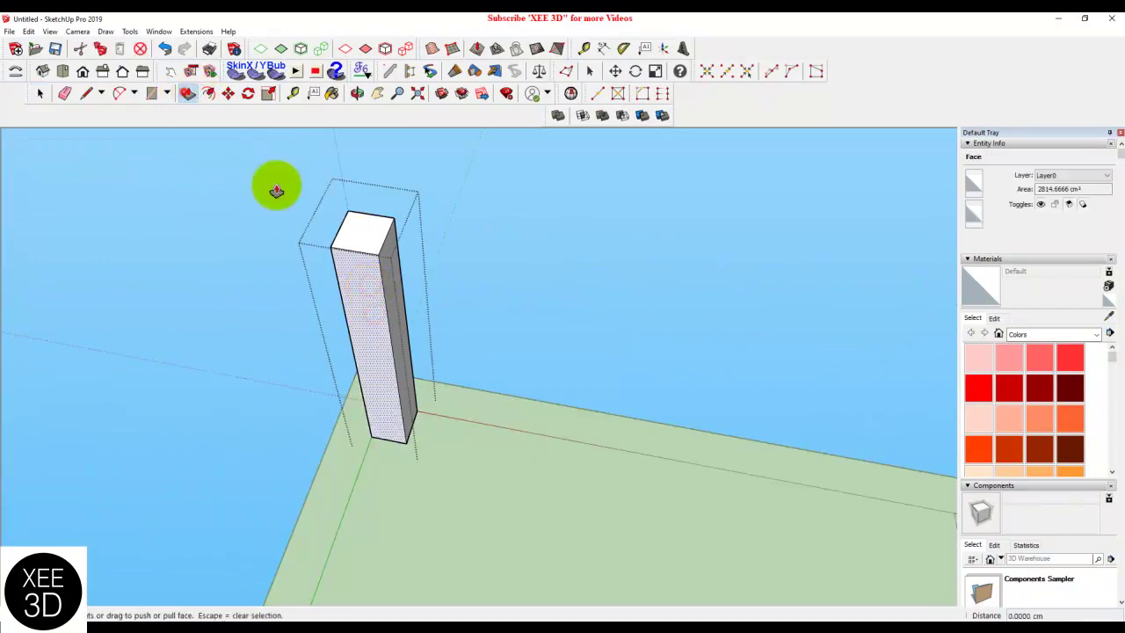
click(348, 245)
key(Escape)
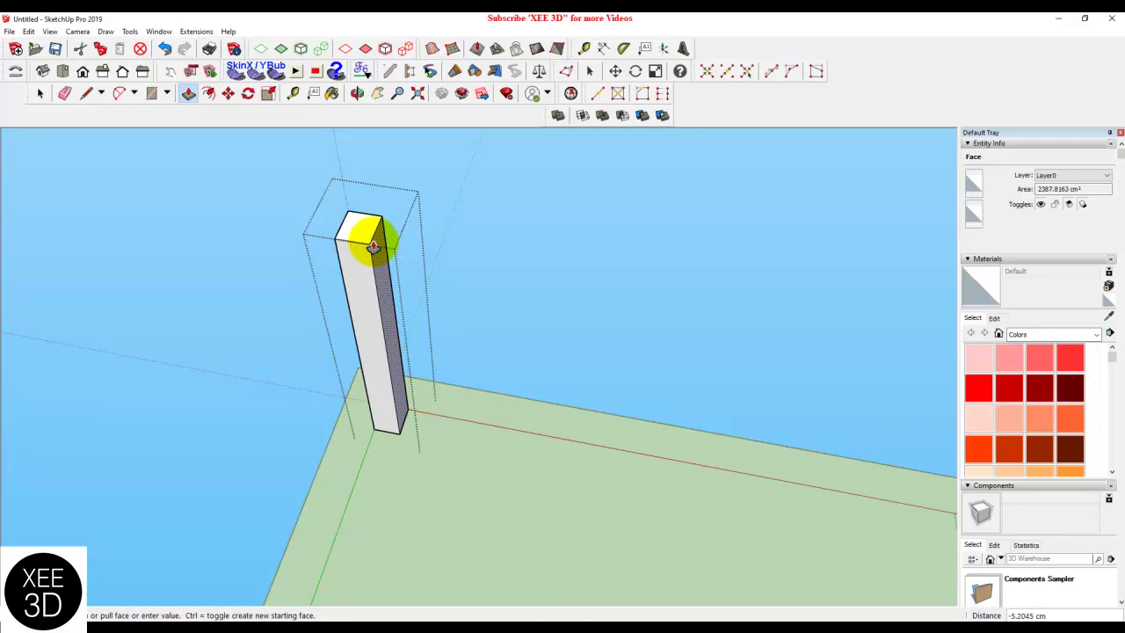
click(39, 93)
mouse_move(370, 261)
middle_down()
mouse_move(740, 226)
mouse_move(689, 350)
middle_up()
Step: Move the second leg to the near-left corner of the tabletop
scroll(378, 368, up, 3)
click(373, 369)
scroll(459, 410, up, 4)
scroll(348, 462, up, 2)
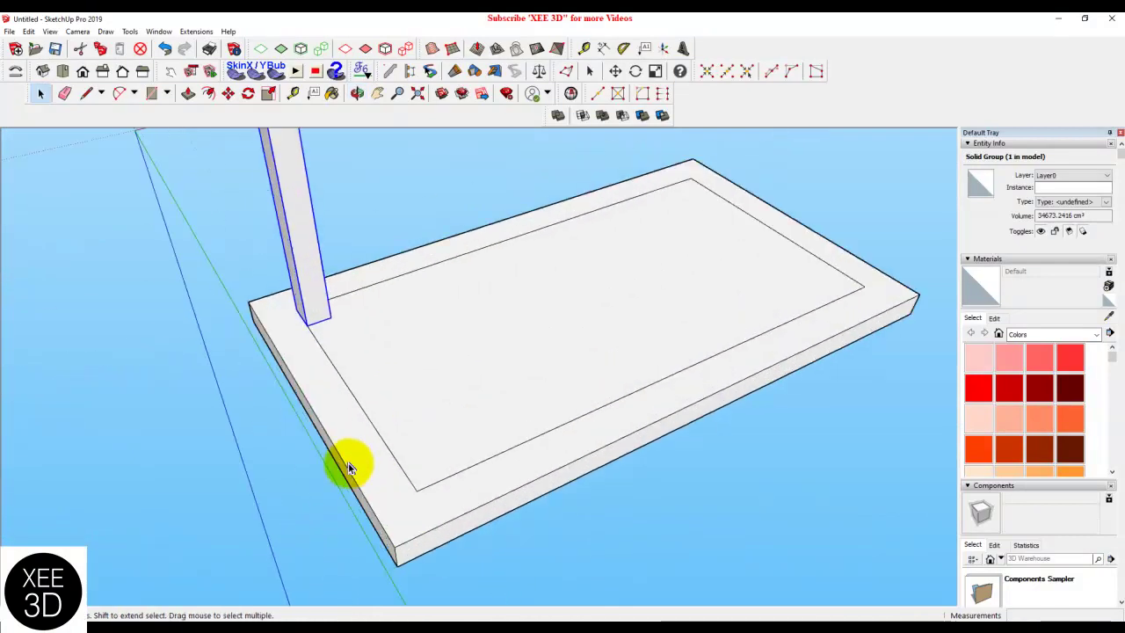
scroll(351, 415, up, 1)
scroll(395, 390, down, 3)
mouse_move(495, 340)
middle_down()
mouse_move(545, 329)
mouse_move(689, 392)
middle_up()
key(m)
click(689, 392)
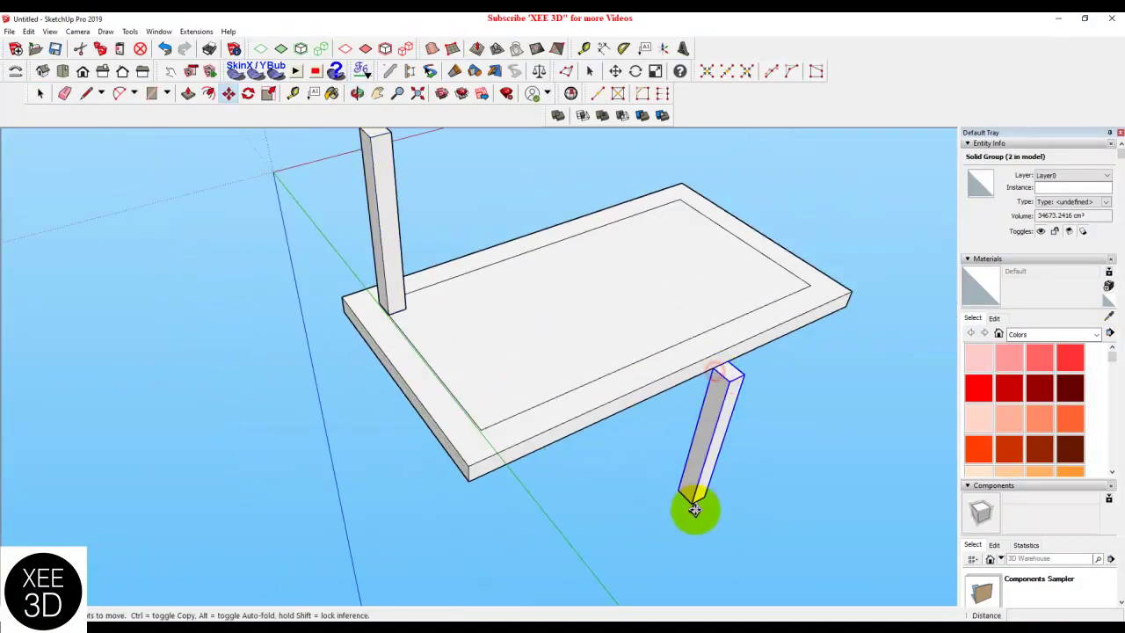
click(695, 507)
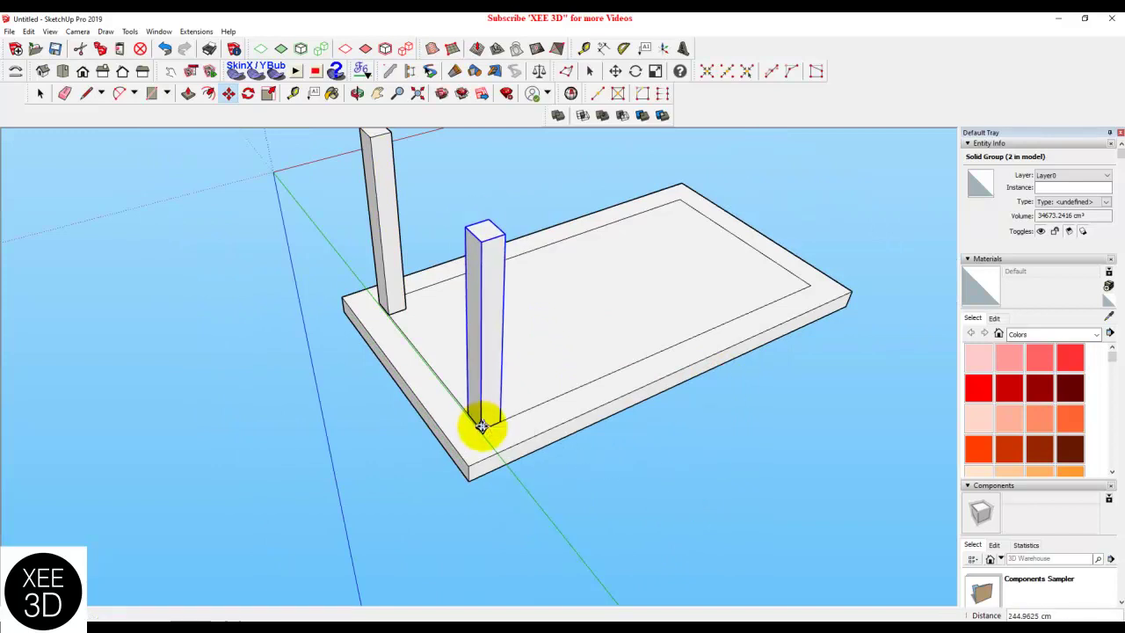
click(481, 425)
click(37, 94)
Step: Copy and paste both legs and place the copies at the remaining two corners
mouse_move(536, 355)
middle_down()
mouse_move(713, 498)
mouse_move(359, 254)
middle_up()
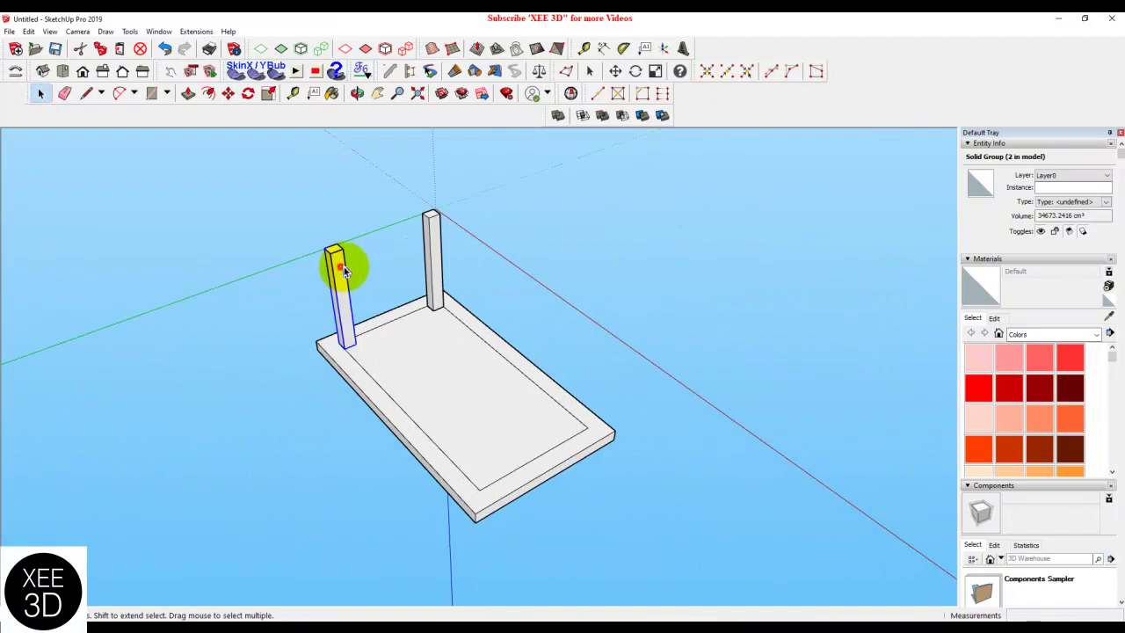
shift+click(432, 242)
scroll(403, 331, down, 2)
scroll(404, 336, up, 2)
key(ctrl+c)
key(ctrl+v)
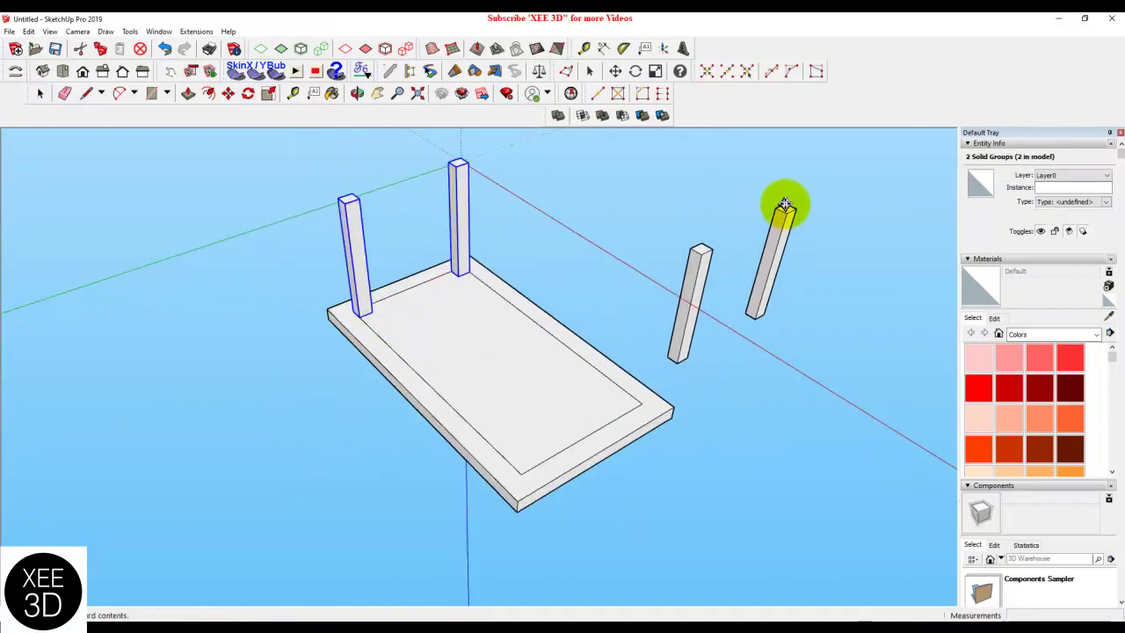
click(785, 203)
click(679, 365)
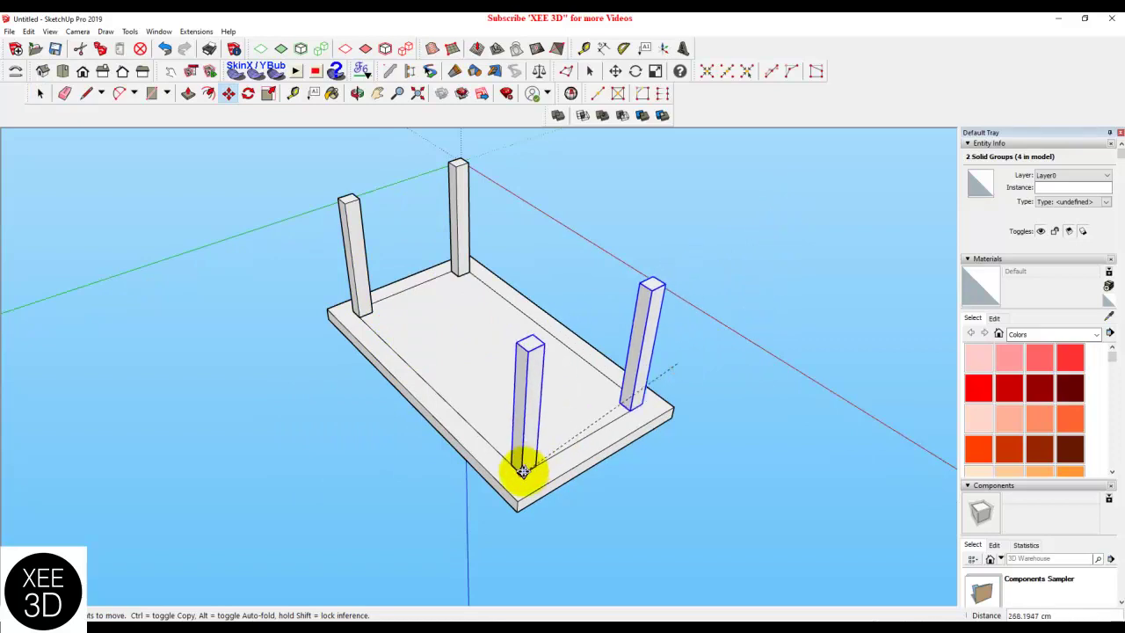
Step: Clear the selection and orbit to view the four-legged table upright
click(40, 93)
click(138, 190)
scroll(444, 267, down, 3)
mouse_move(519, 239)
middle_down()
mouse_move(520, 219)
mouse_move(515, 407)
mouse_move(465, 258)
mouse_move(495, 279)
mouse_move(484, 390)
mouse_move(437, 384)
mouse_move(296, 327)
mouse_move(272, 247)
mouse_move(515, 234)
mouse_move(838, 241)
mouse_move(757, 275)
mouse_move(602, 306)
mouse_move(605, 343)
middle_up()
scroll(443, 369, up, 3)
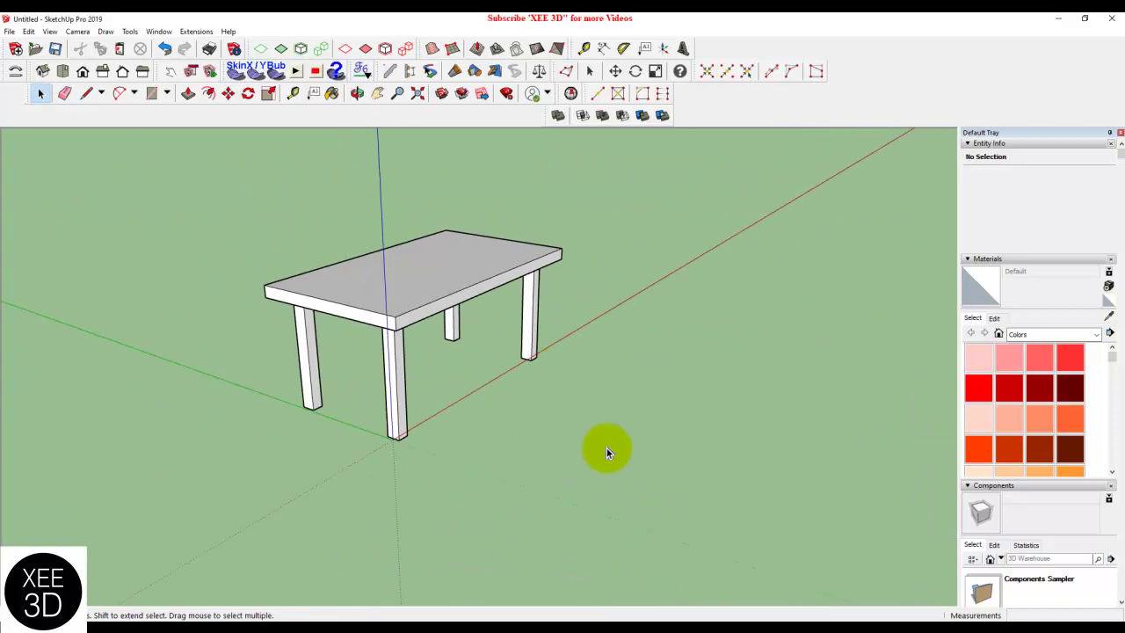
Step: Combine the selected tabletop and four legs into a single table group
right_click(400, 277)
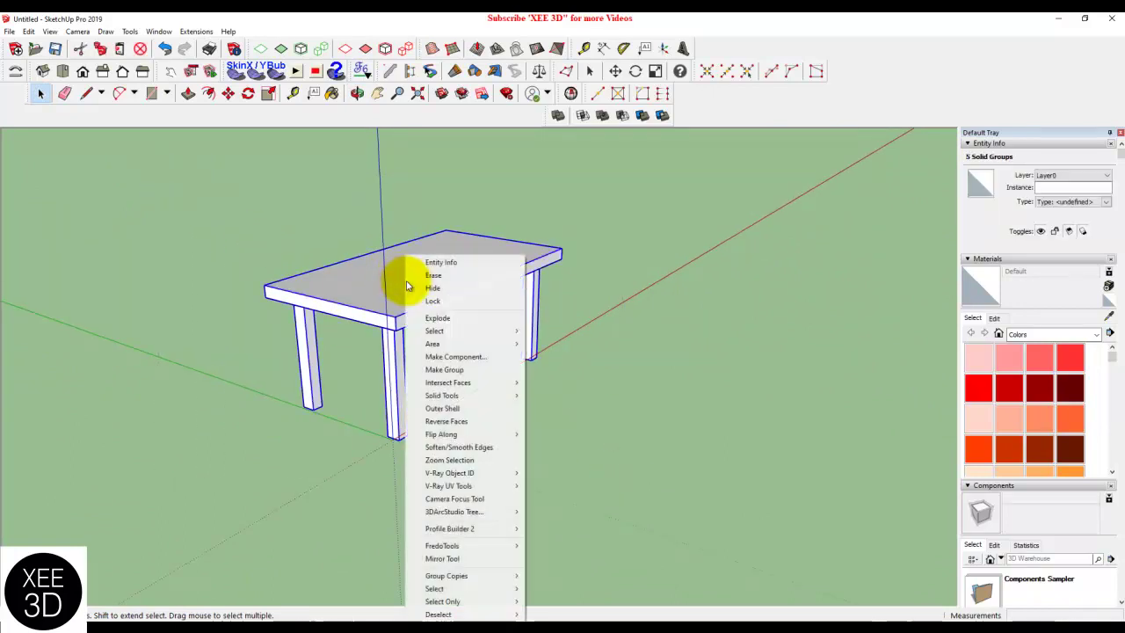
click(455, 369)
click(534, 390)
scroll(376, 379, up, 2)
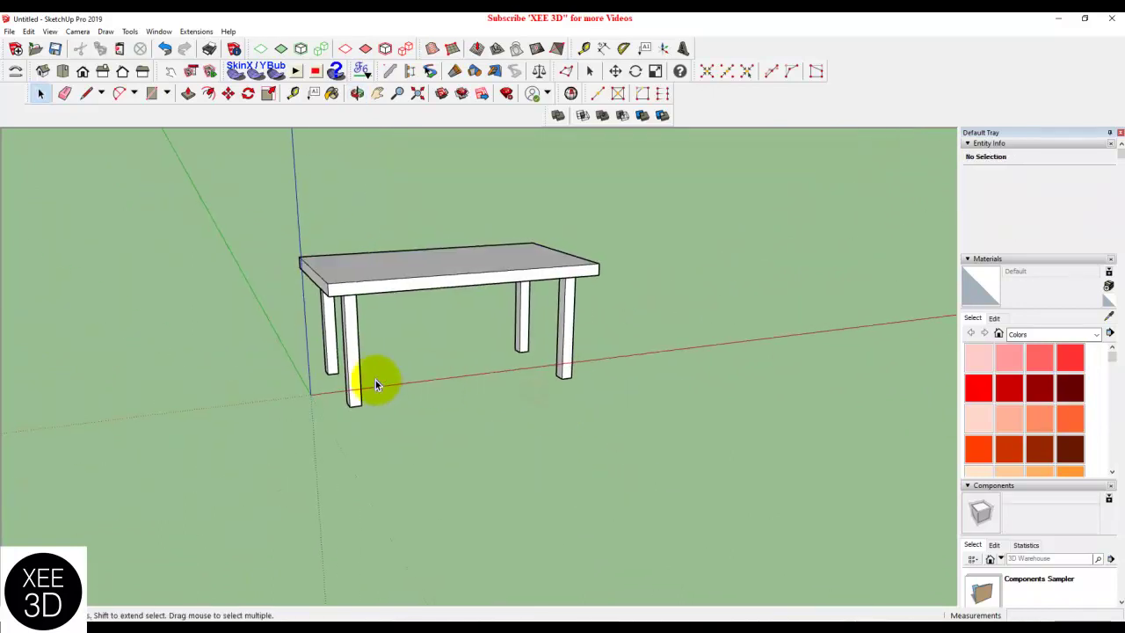
scroll(359, 390, up, 3)
Step: Move the table group along the red axis to a new spot away from the origin
click(358, 389)
click(227, 94)
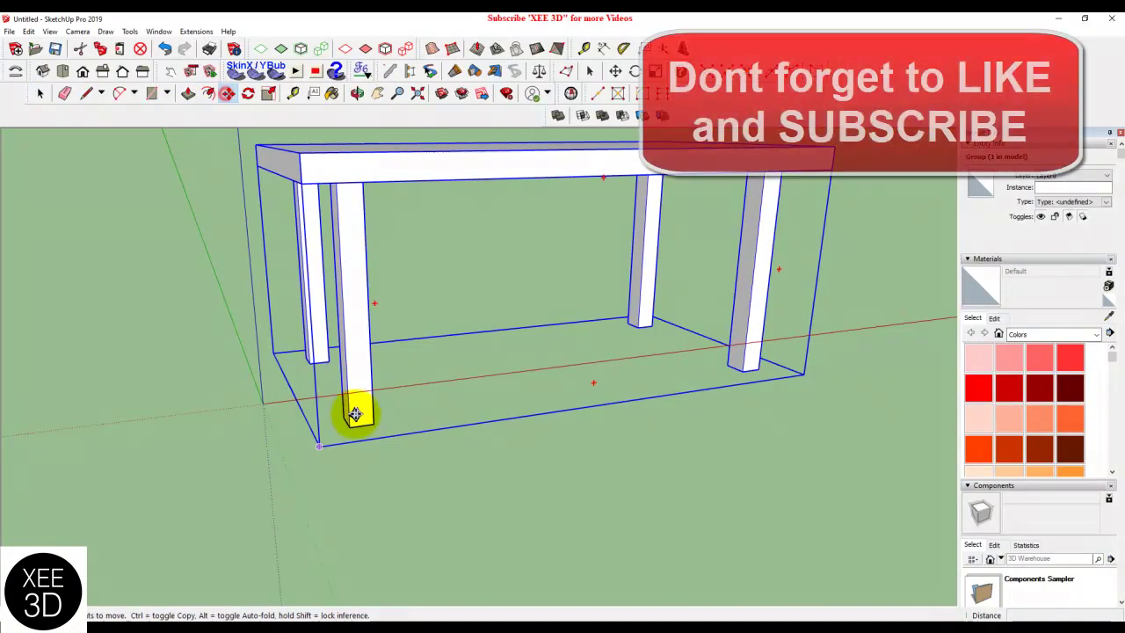
scroll(291, 397, up, 1)
scroll(262, 403, up, 1)
scroll(404, 414, down, 4)
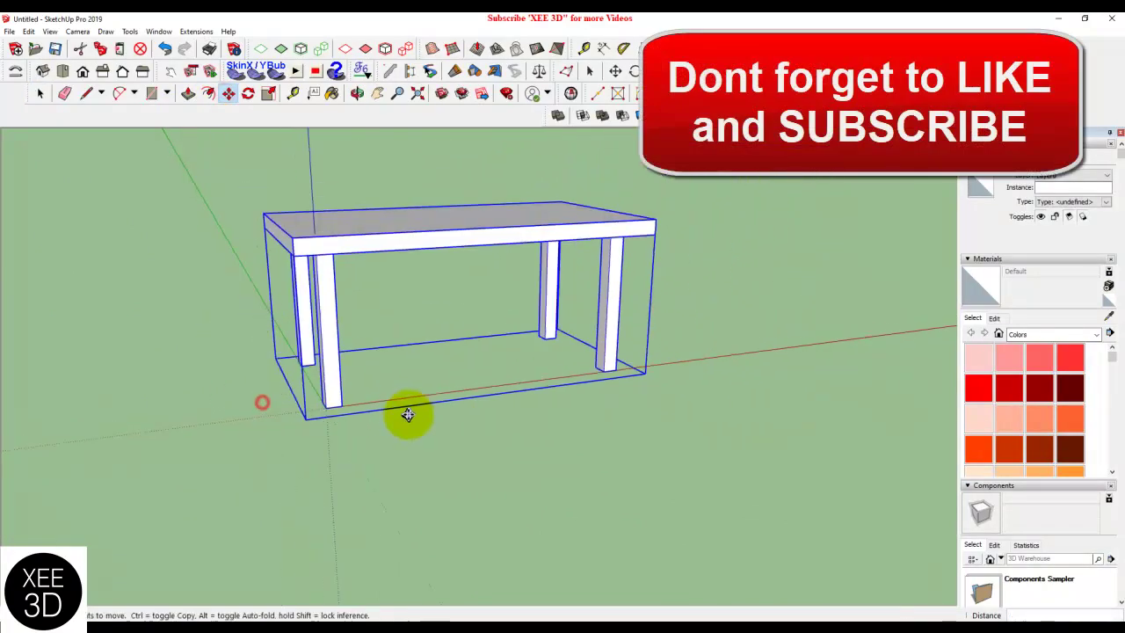
middle_drag(405, 414, 485, 409)
scroll(389, 372, up, 2)
scroll(417, 413, up, 2)
click(462, 482)
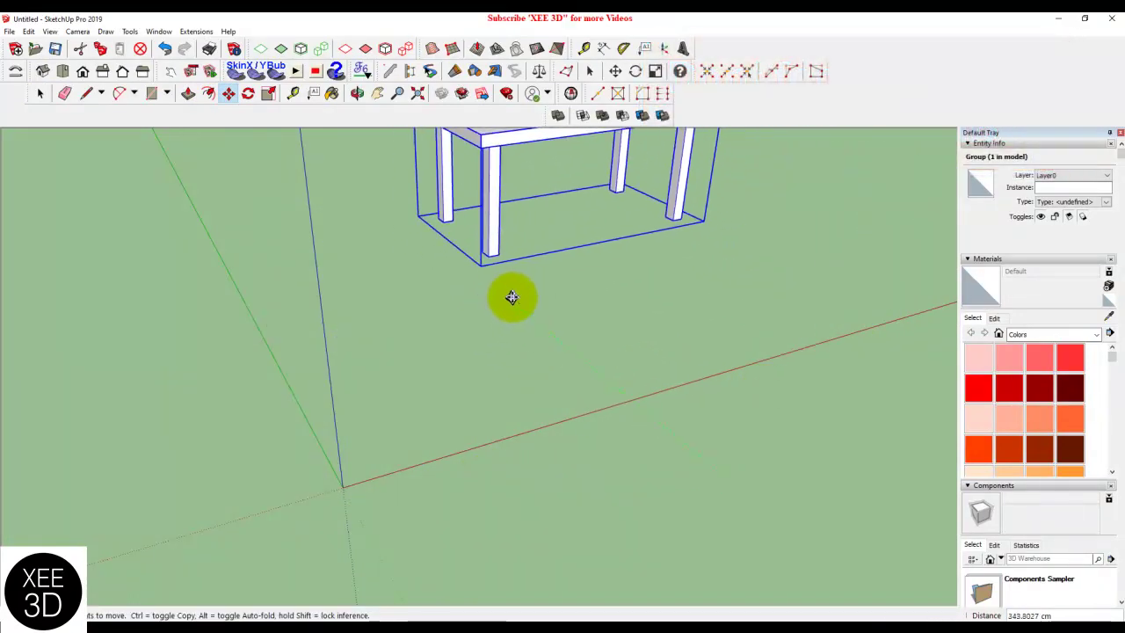
click(34, 96)
scroll(403, 422, down, 2)
click(403, 422)
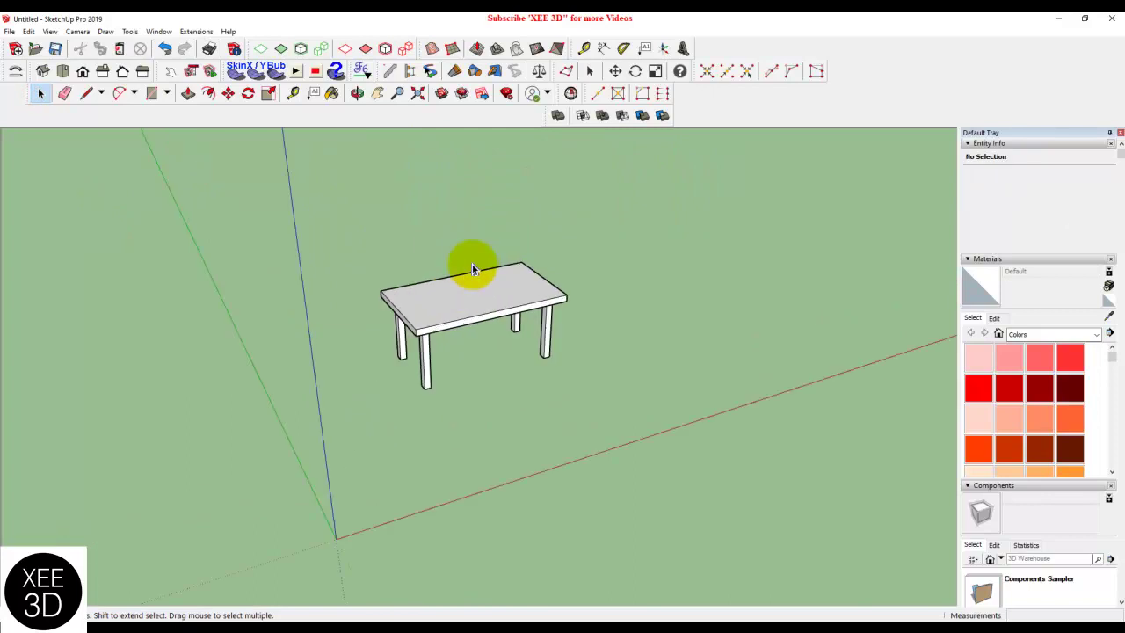
scroll(472, 264, up, 4)
scroll(614, 277, down, 1)
mouse_move(534, 279)
middle_down()
mouse_move(573, 267)
mouse_move(457, 297)
mouse_move(495, 251)
mouse_move(552, 218)
middle_up()
scroll(542, 218, up, 1)
scroll(543, 218, down, 1)
scroll(533, 219, down, 1)
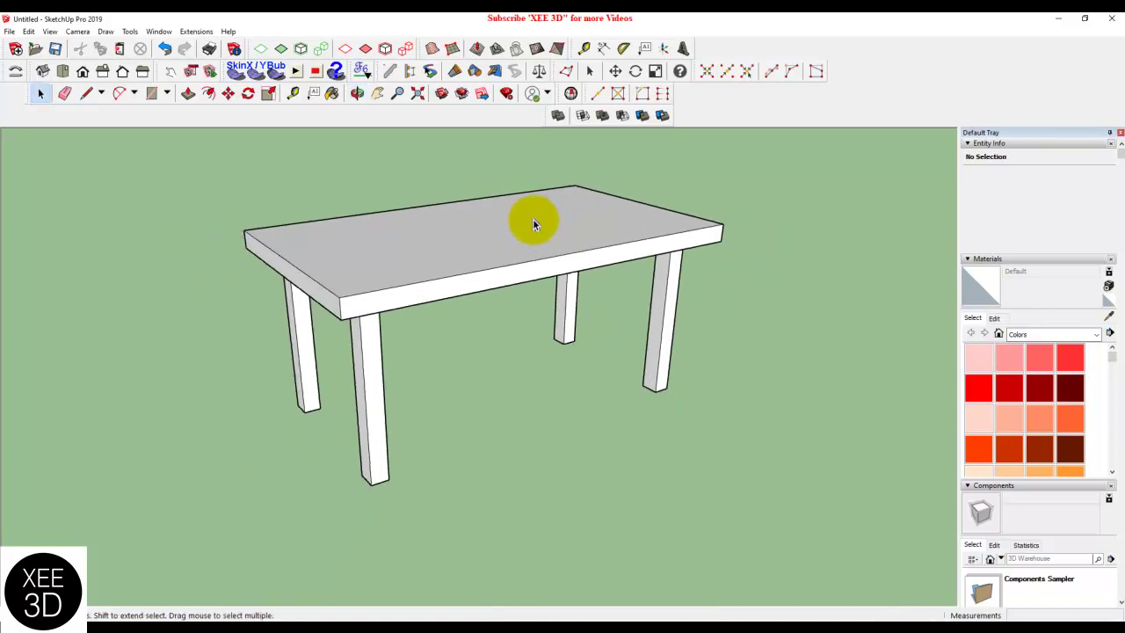